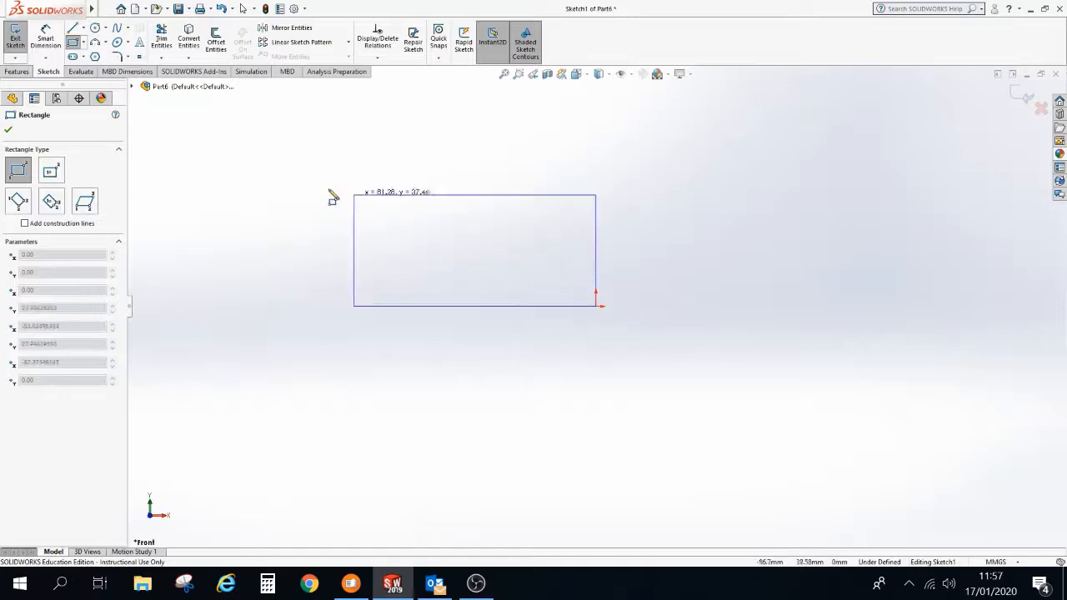
Dimension the rectangle to 300 mm wide and 70 mm high
{"action": "left_click", "coordinate": [45, 38]}
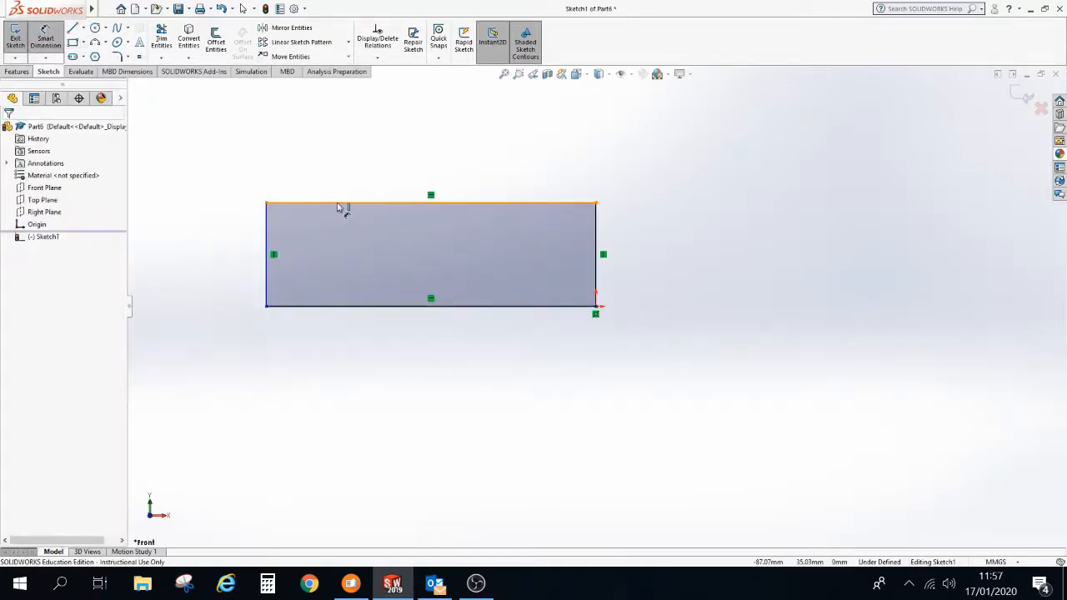
{"action": "left_click", "coordinate": [348, 156]}
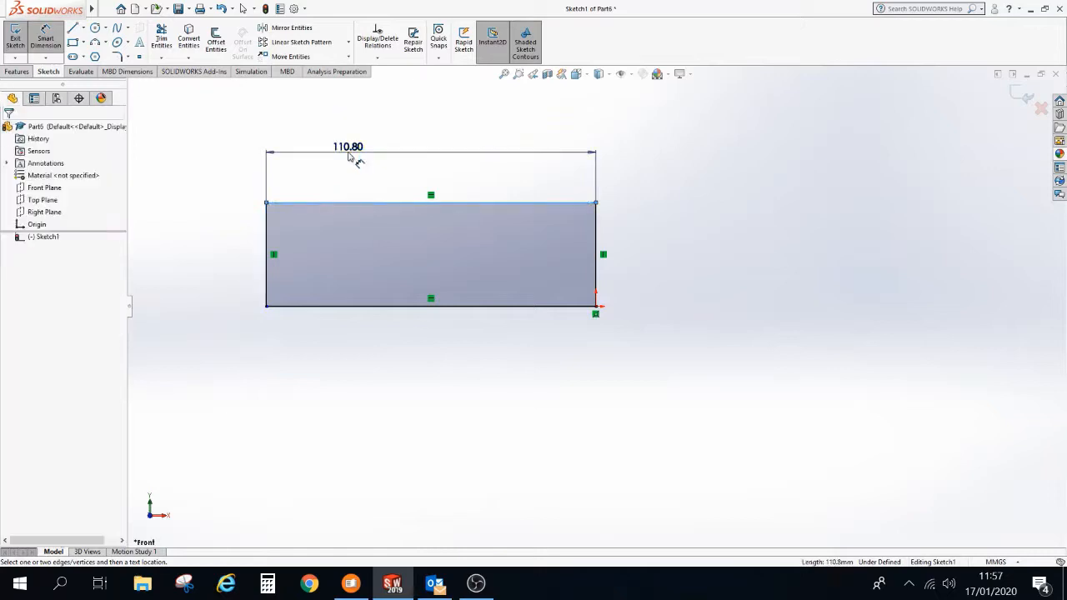
{"action": "left_click", "coordinate": [349, 157]}
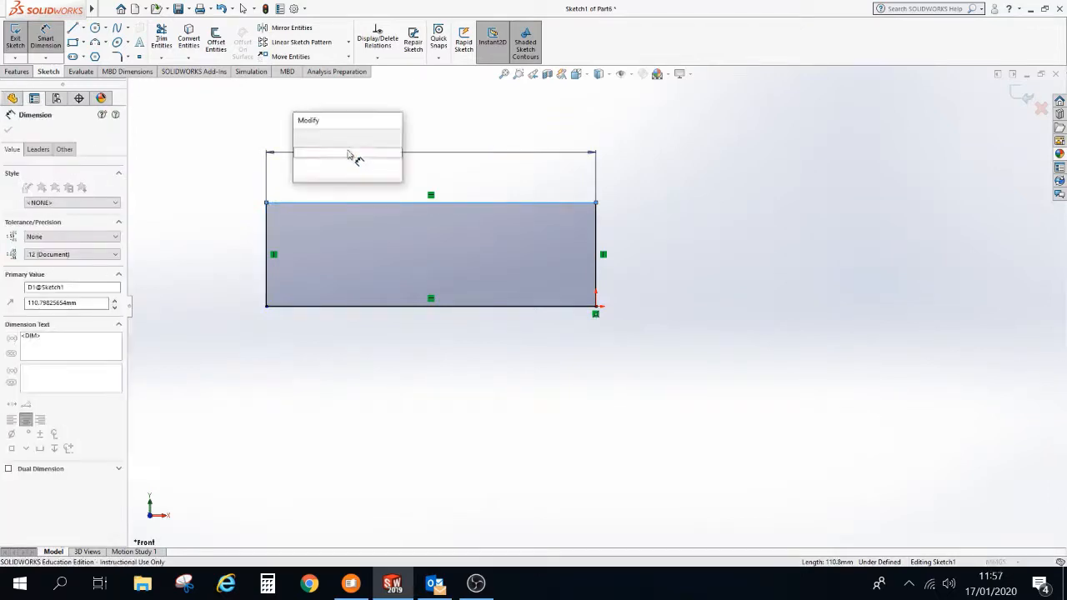
{"action": "type", "text": "300"}
{"action": "key", "text": "Return"}
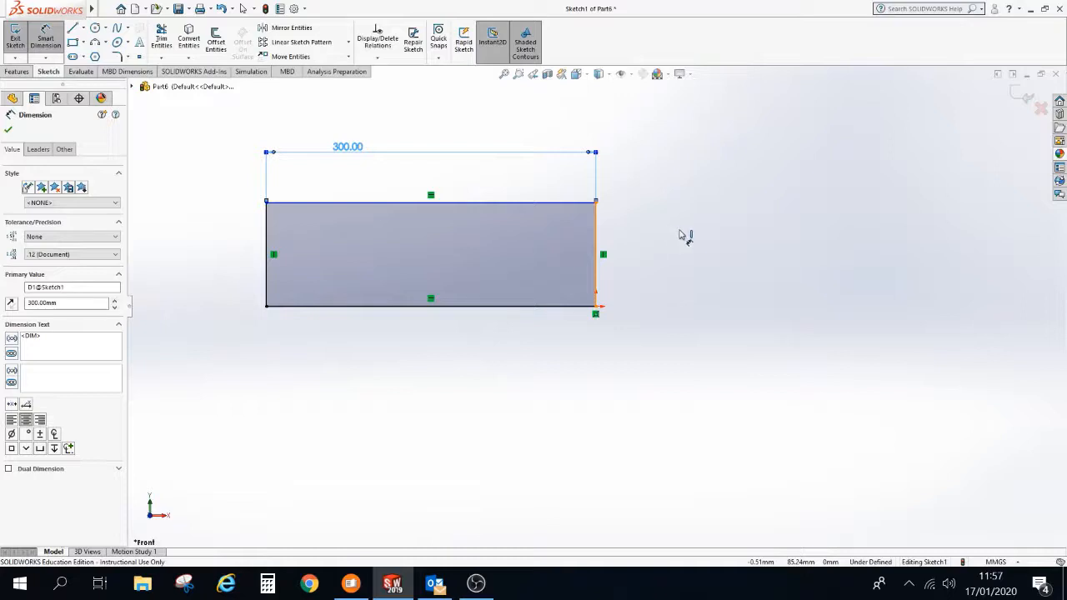
{"action": "left_click", "coordinate": [596, 236]}
{"action": "left_click", "coordinate": [680, 241]}
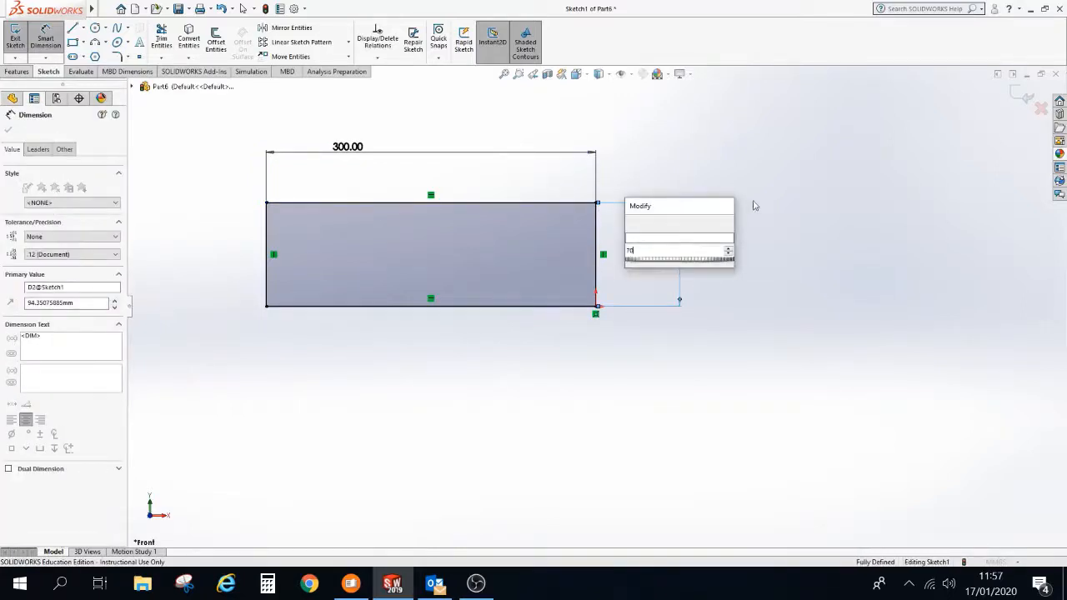
{"action": "key", "text": "Return"}
Finish the sketch and extrude the rectangle 15 mm as a blind boss
{"action": "left_click", "coordinate": [15, 35]}
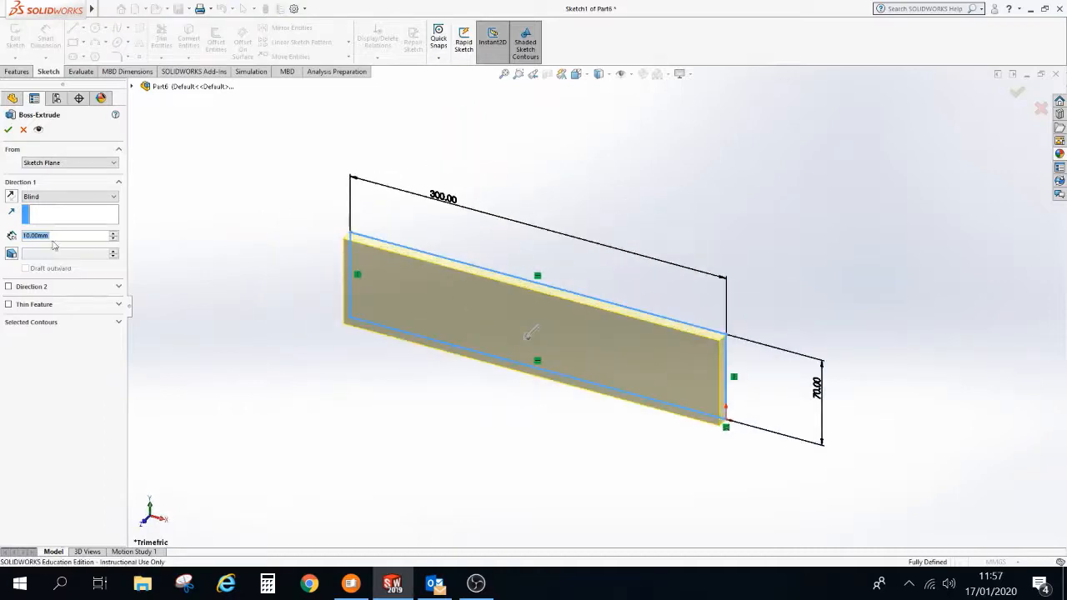
{"action": "type", "text": "15"}
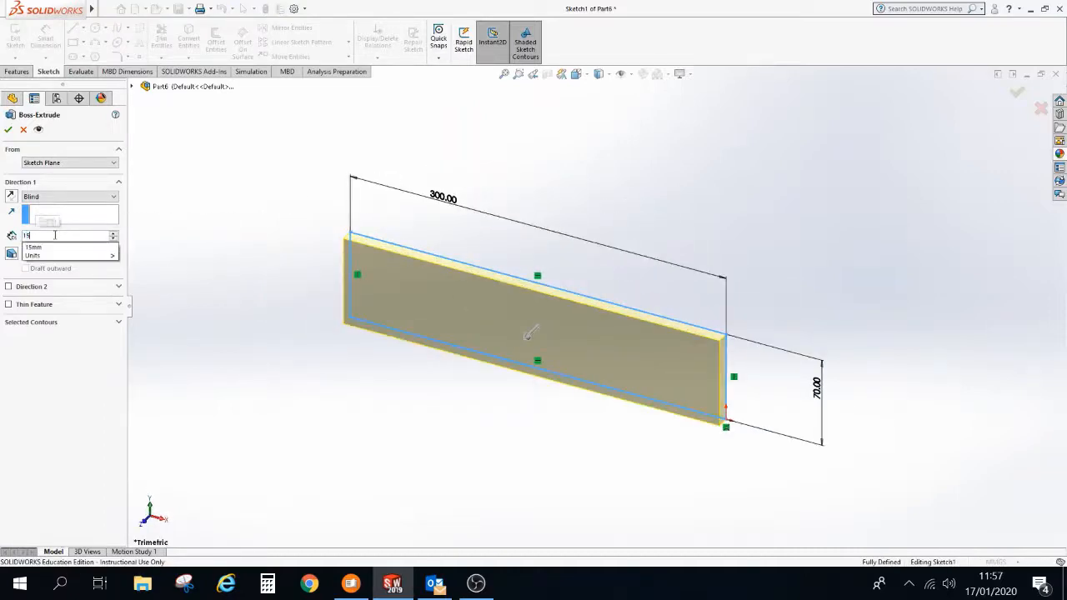
{"action": "key", "text": "Return"}
{"action": "left_click", "coordinate": [9, 131]}
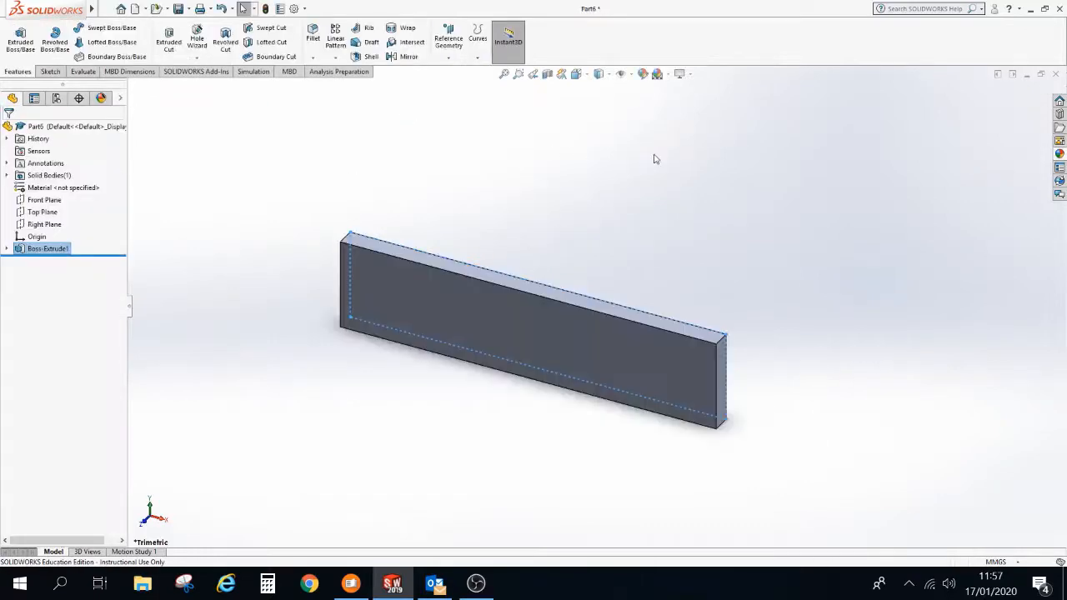
{"action": "left_click", "coordinate": [638, 178]}
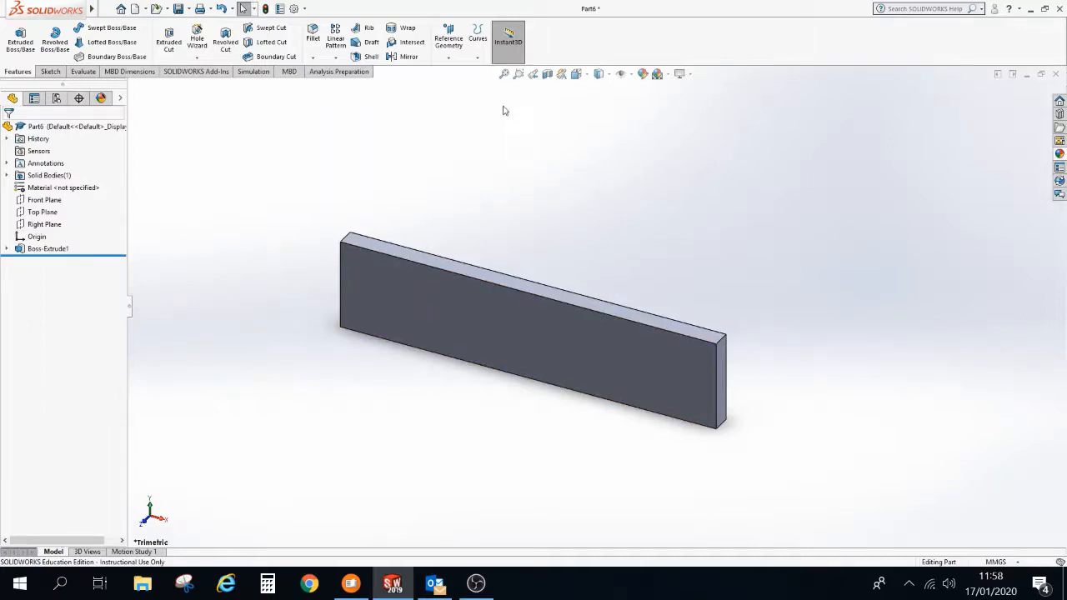
Start an extruded cut with a new sketch on the plate's large front face
{"action": "left_click", "coordinate": [168, 42]}
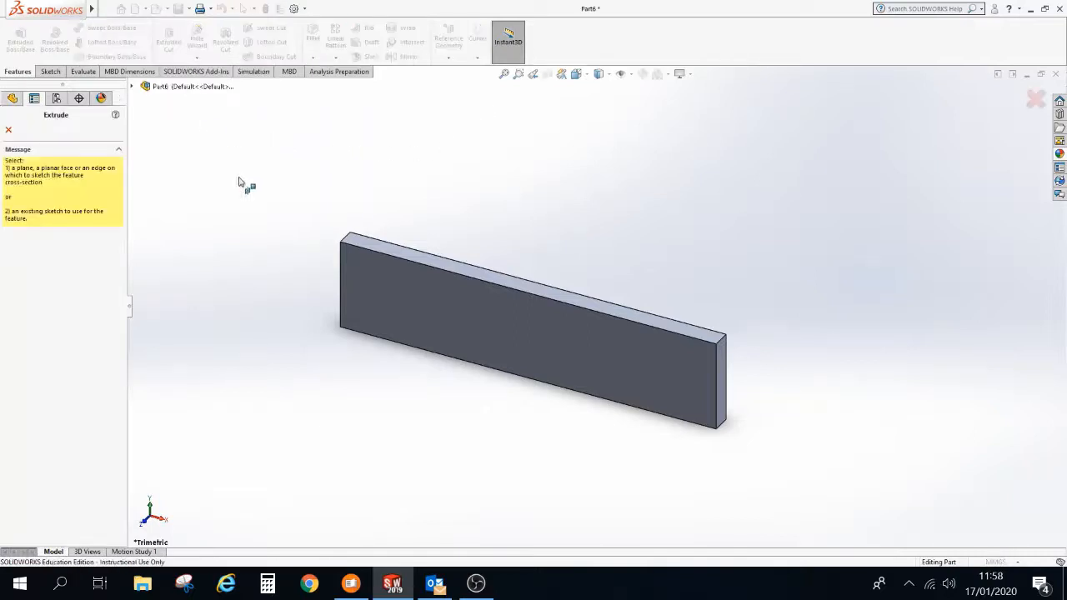
{"action": "left_click", "coordinate": [434, 284]}
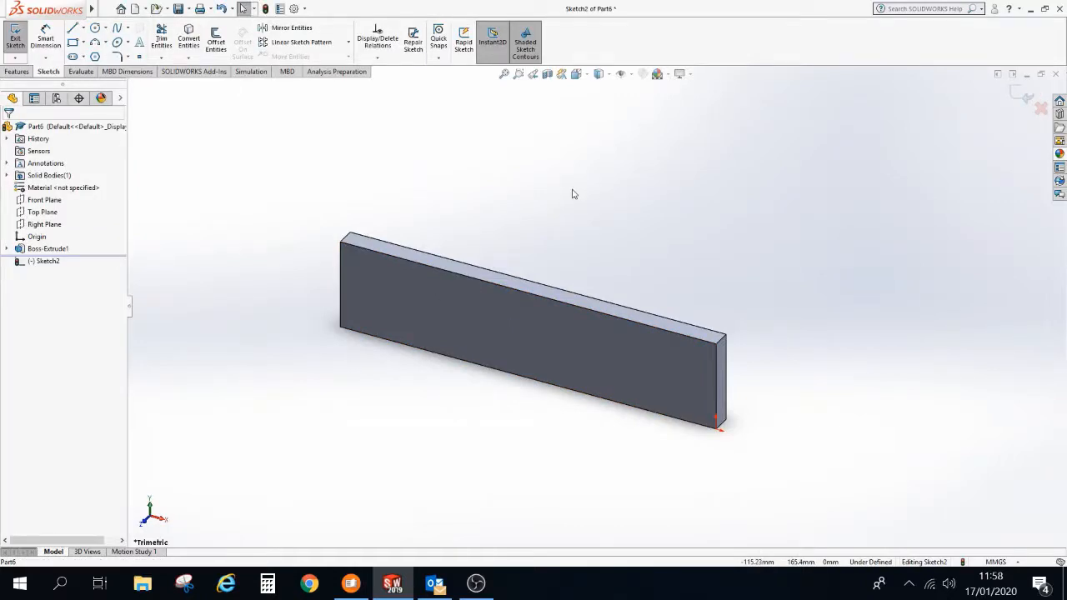
{"action": "key", "text": "ctrl+8"}
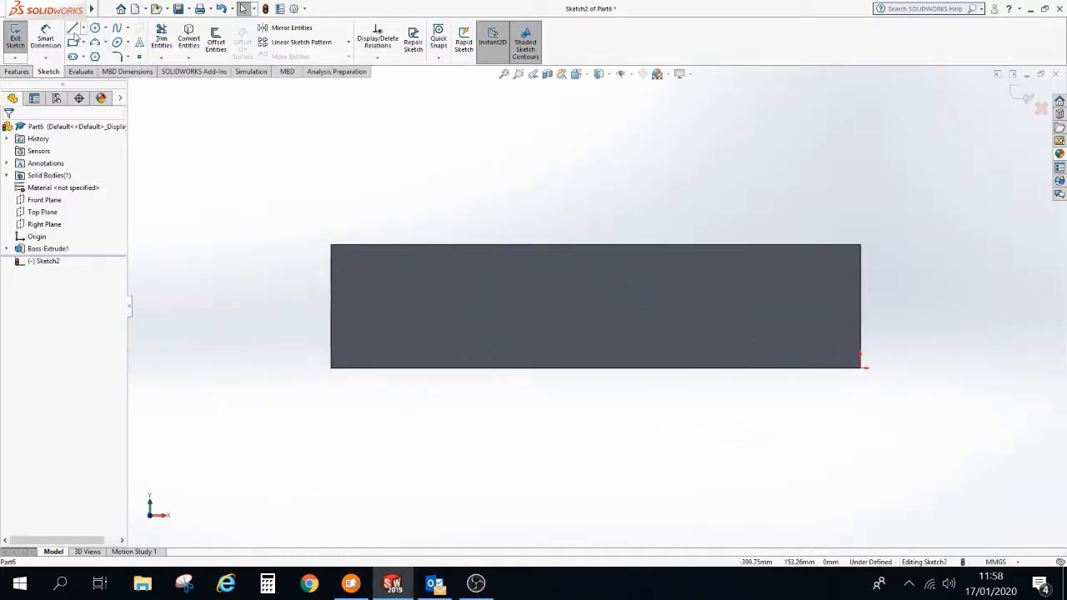
Draw a vertical line between the midpoints of the face's bottom and top edges and make it construction geometry
{"action": "left_click", "coordinate": [73, 28]}
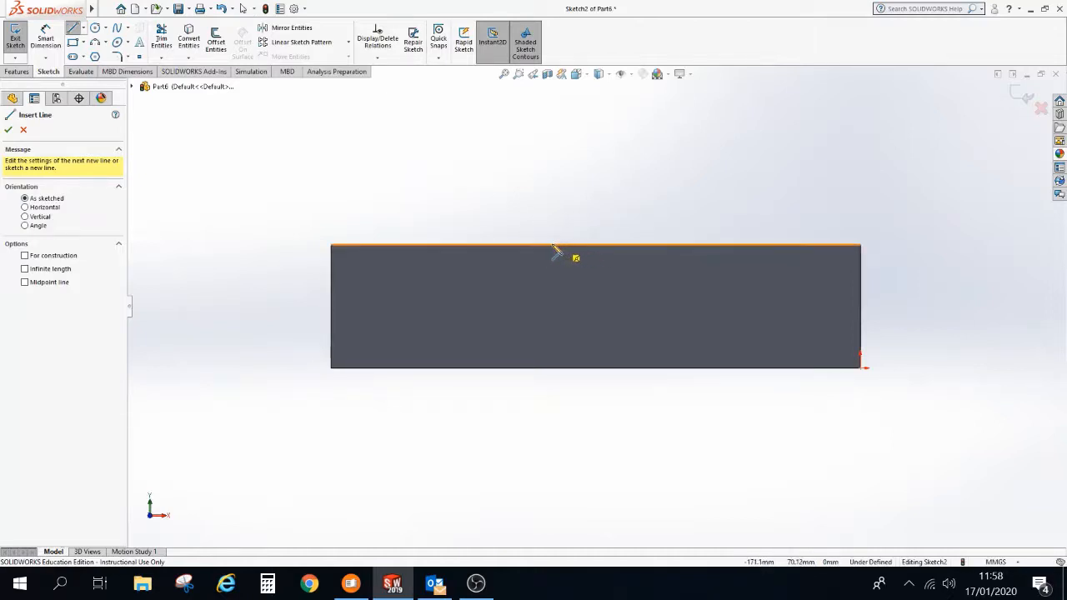
{"action": "left_click", "coordinate": [595, 367]}
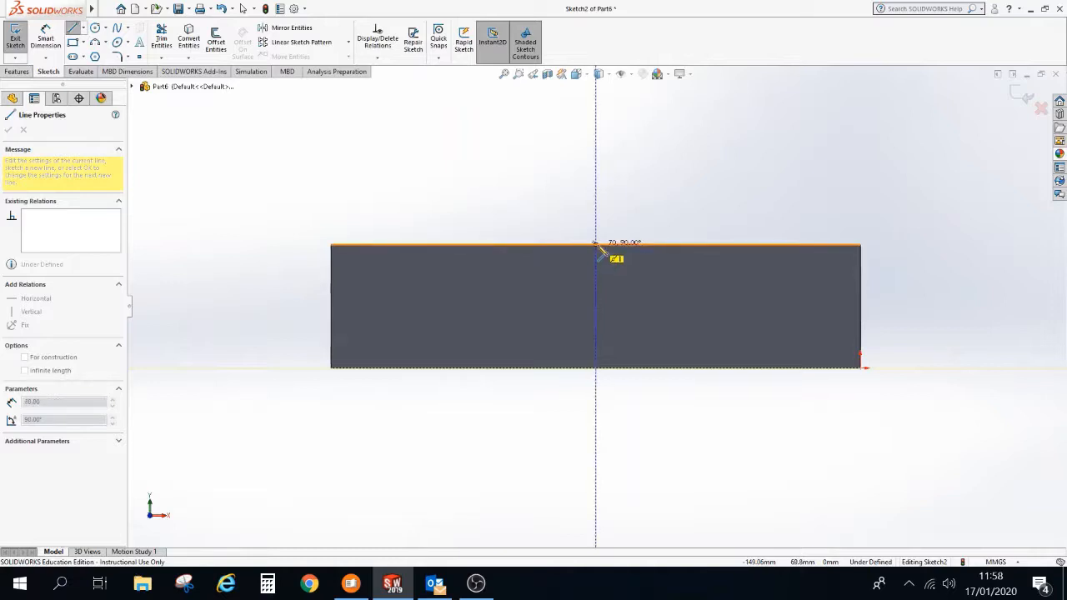
{"action": "left_click", "coordinate": [594, 244]}
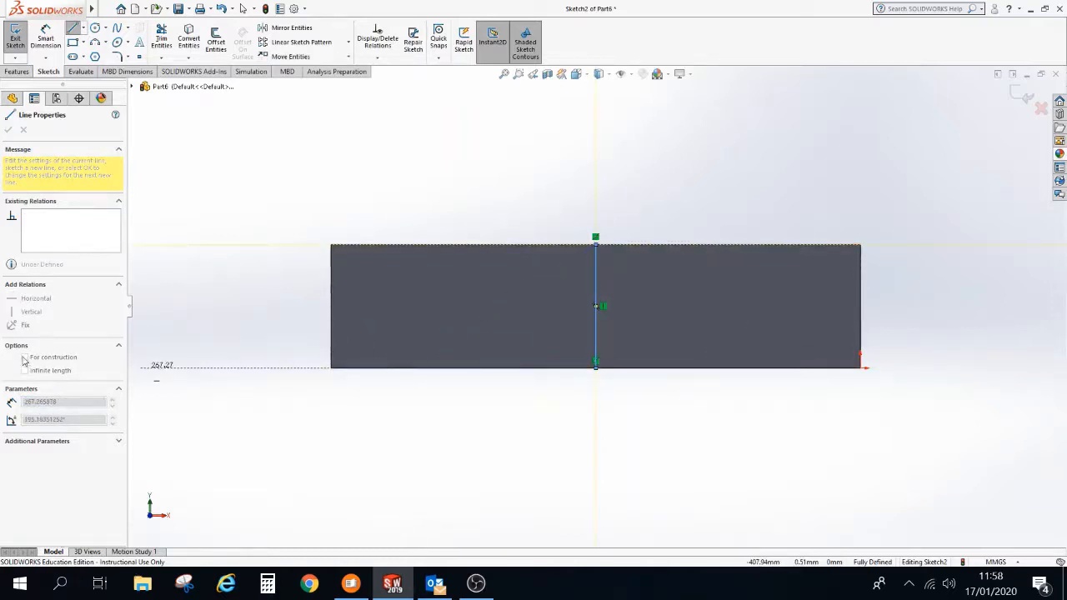
{"action": "key", "text": "Escape"}
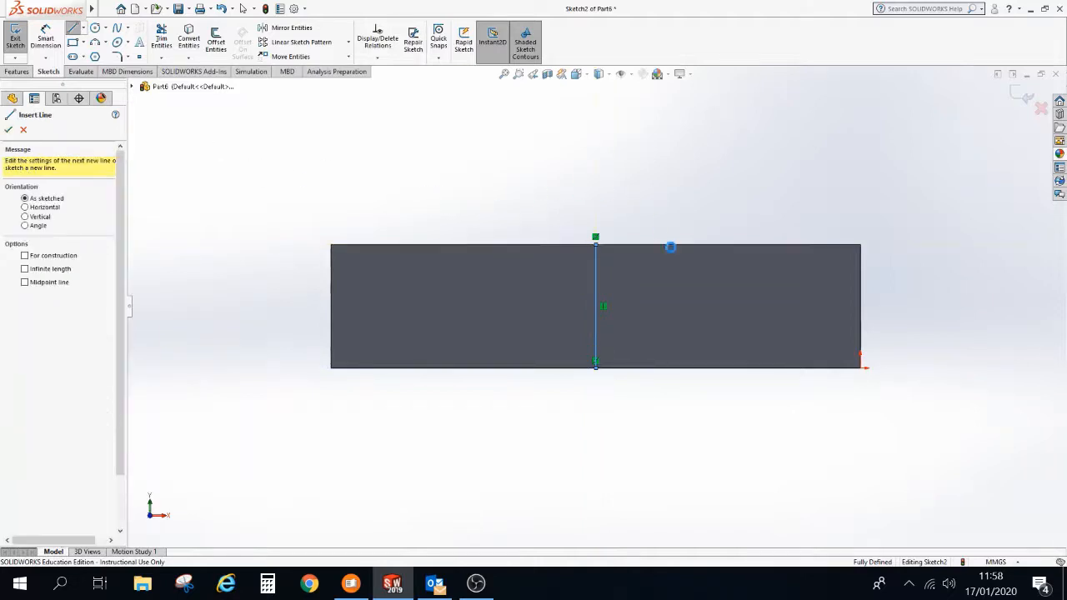
{"action": "key", "text": "Escape"}
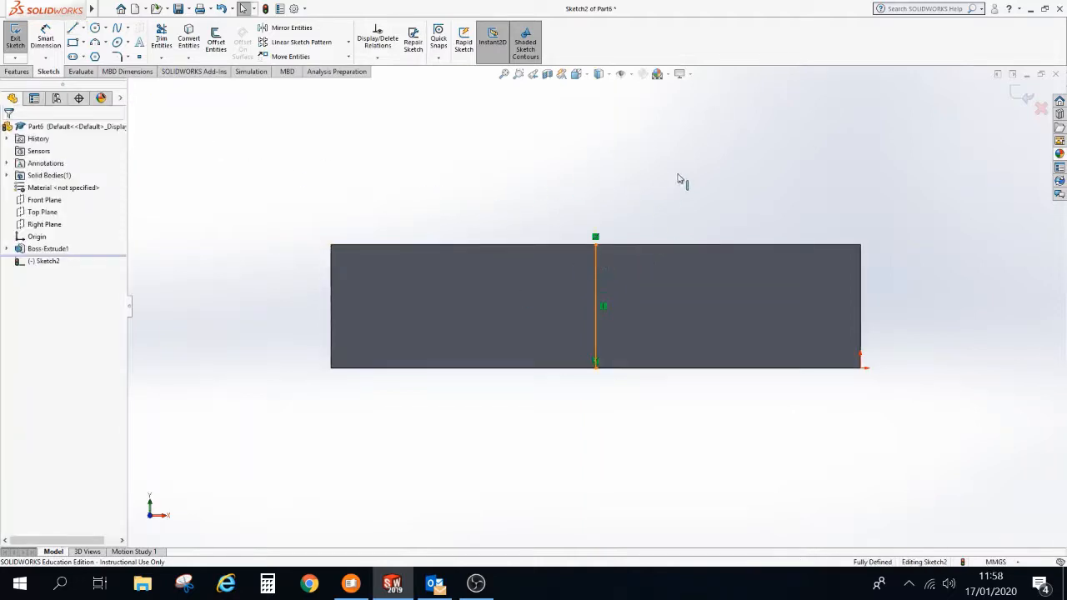
{"action": "left_click", "coordinate": [595, 275]}
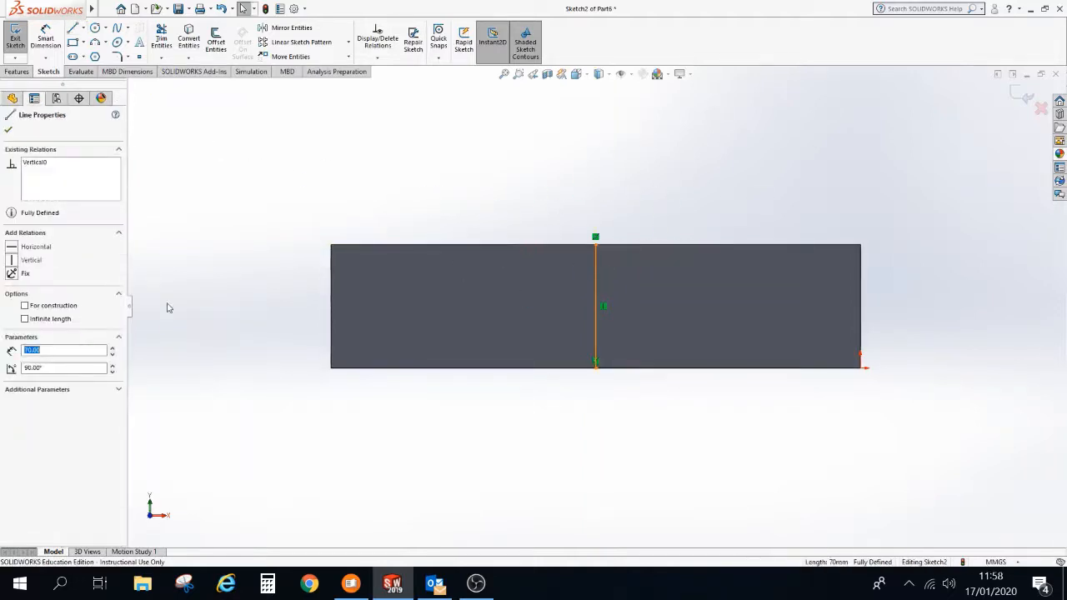
{"action": "left_click", "coordinate": [25, 306]}
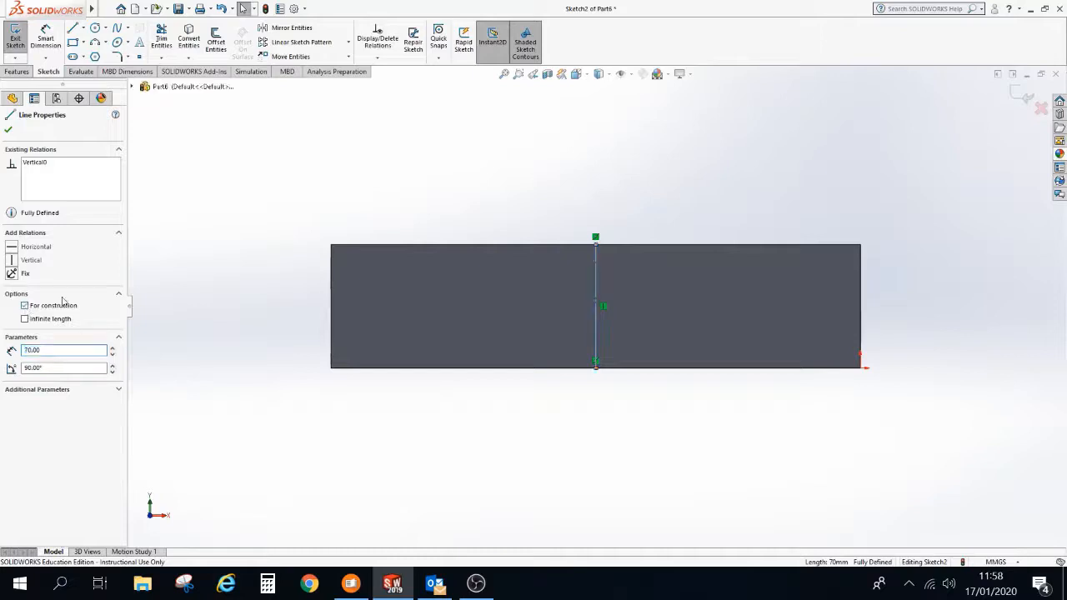
{"action": "left_click", "coordinate": [9, 131]}
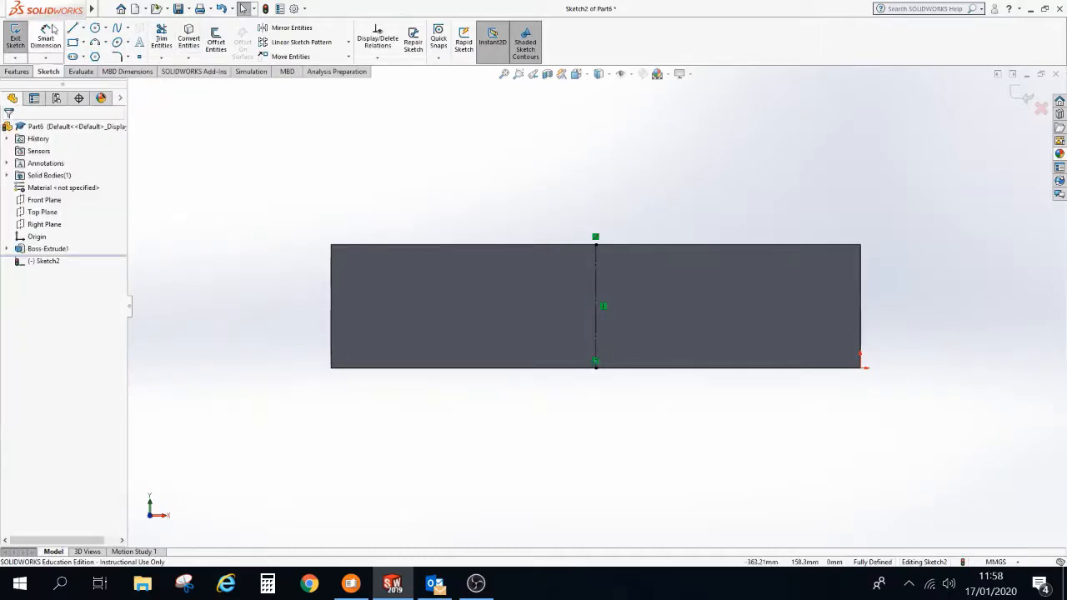
Draw a full-height vertical line about 43 mm from the face's left edge
{"action": "key", "text": "l"}
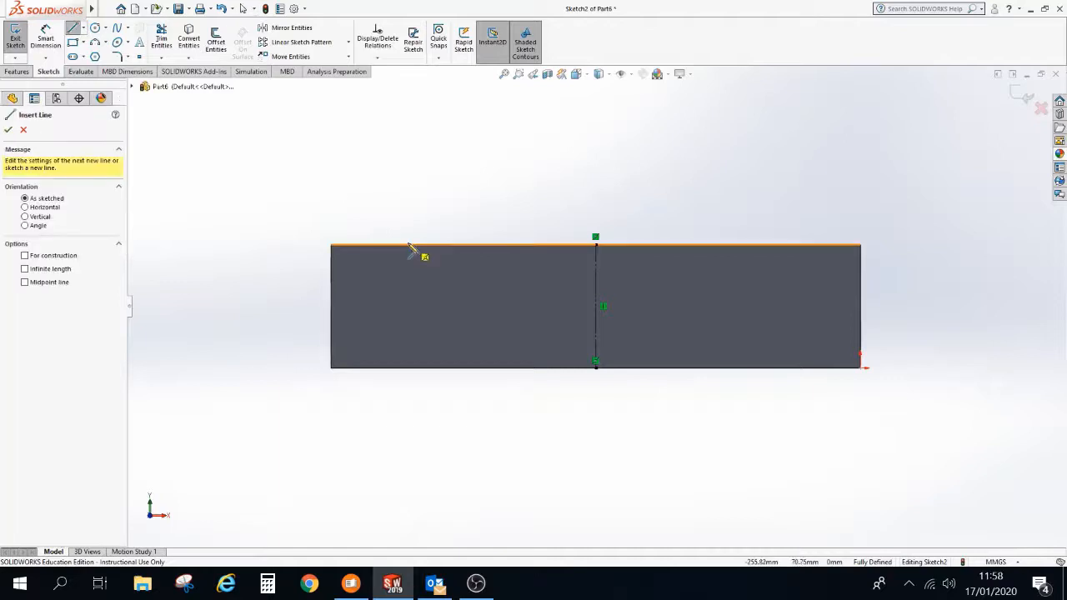
{"action": "left_click", "coordinate": [406, 245]}
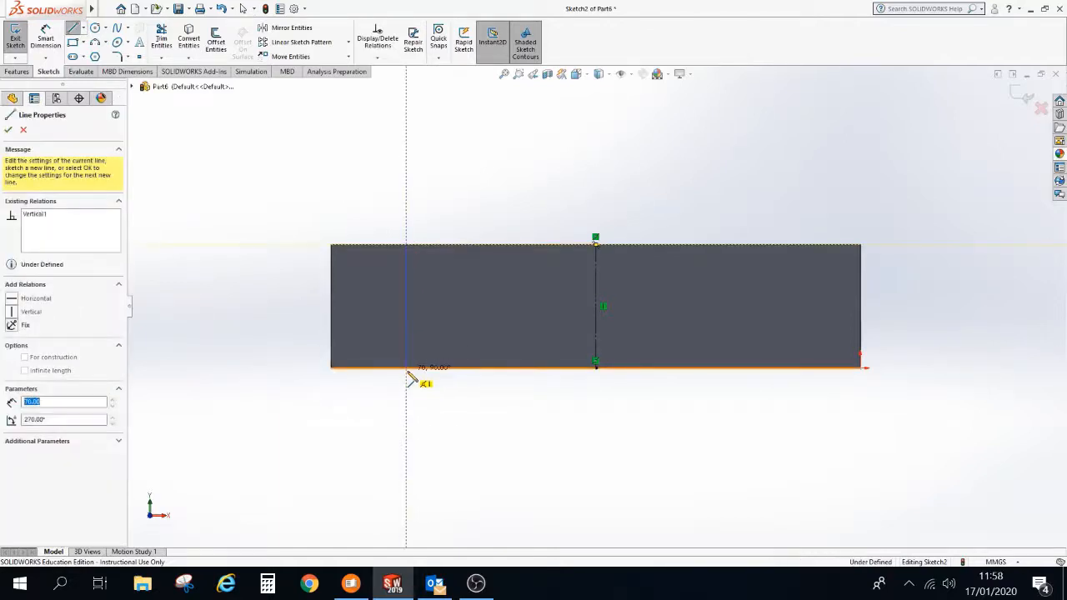
{"action": "left_click", "coordinate": [407, 367]}
{"action": "key", "text": "Escape"}
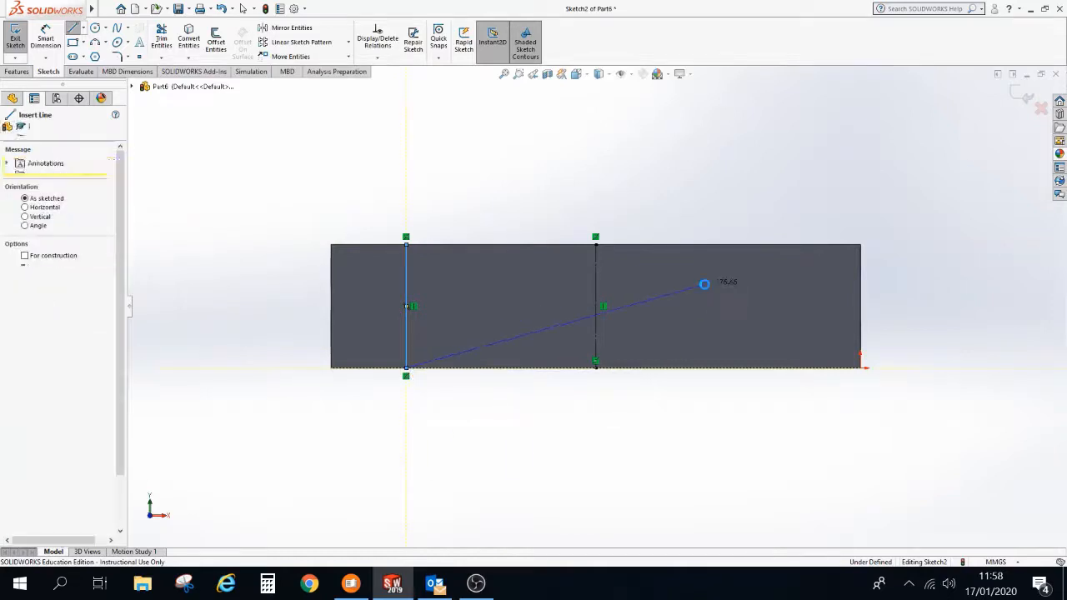
{"action": "key", "text": "Escape"}
Draw a second full-height vertical line about 56 mm from the face's right edge
{"action": "key", "text": "l"}
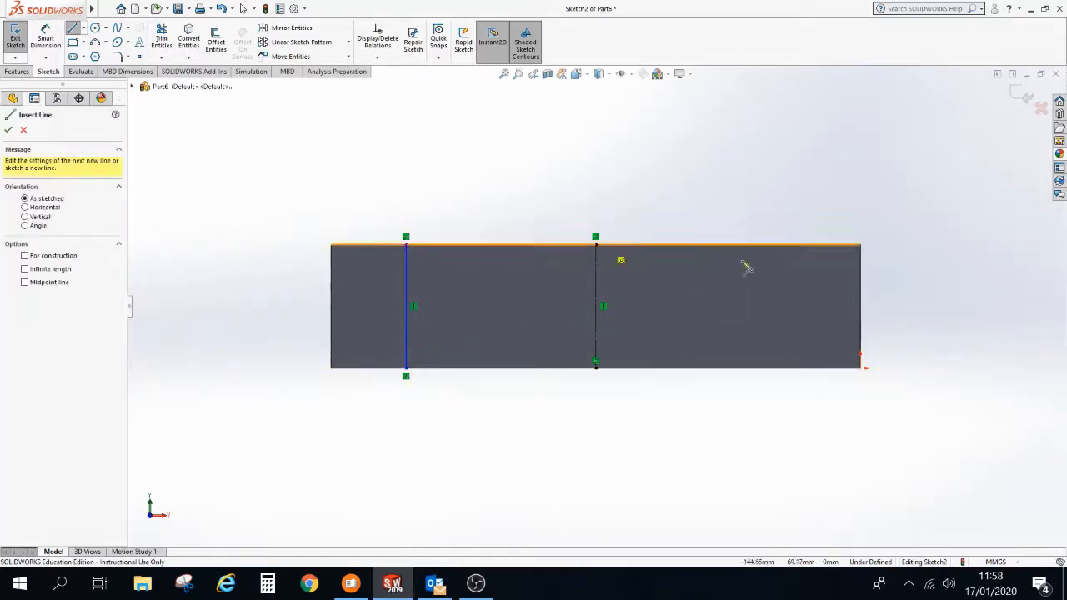
{"action": "left_click", "coordinate": [765, 248]}
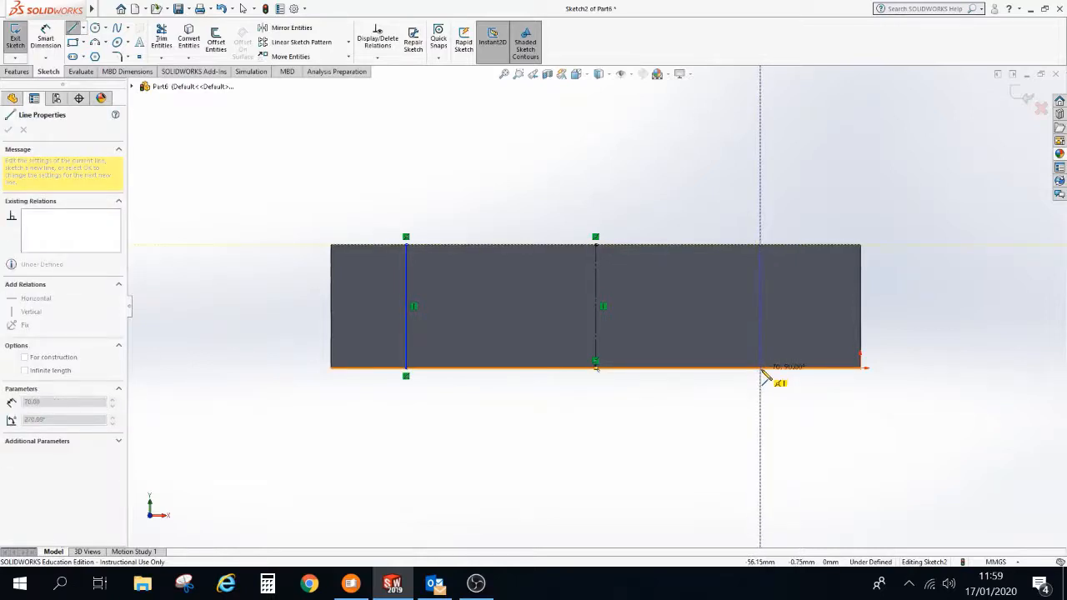
{"action": "left_click", "coordinate": [760, 367]}
{"action": "key", "text": "Escape"}
{"action": "key", "text": "Escape"}
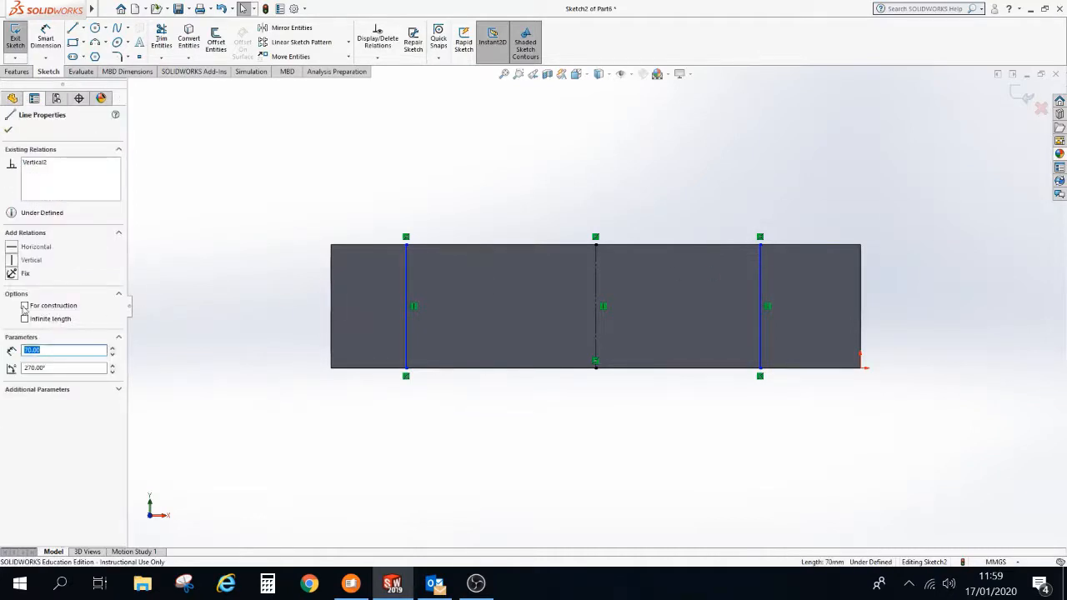
Convert the left and right vertical lines to construction geometry
{"action": "left_click", "coordinate": [25, 306]}
{"action": "left_click", "coordinate": [8, 131]}
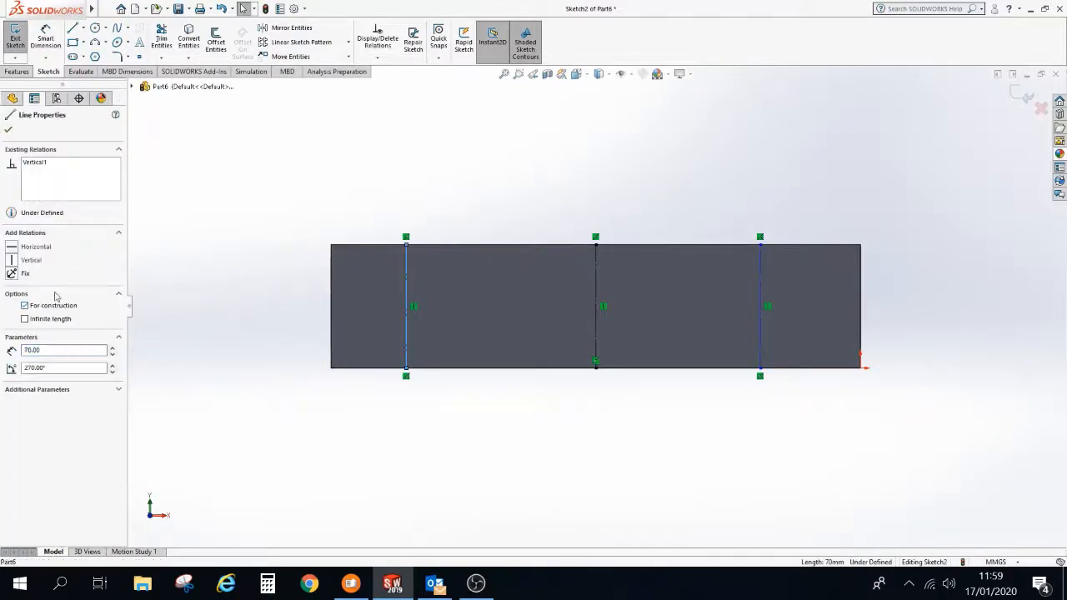
{"action": "left_click", "coordinate": [8, 130]}
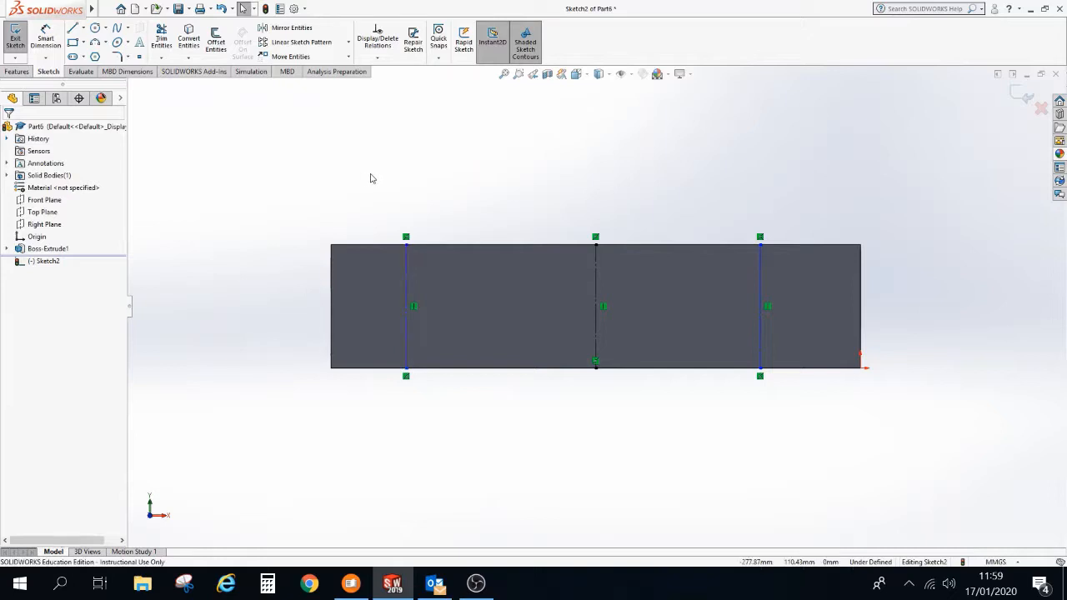
Dimension the left construction line 50 mm from the plate's left edge
{"action": "left_click", "coordinate": [46, 38]}
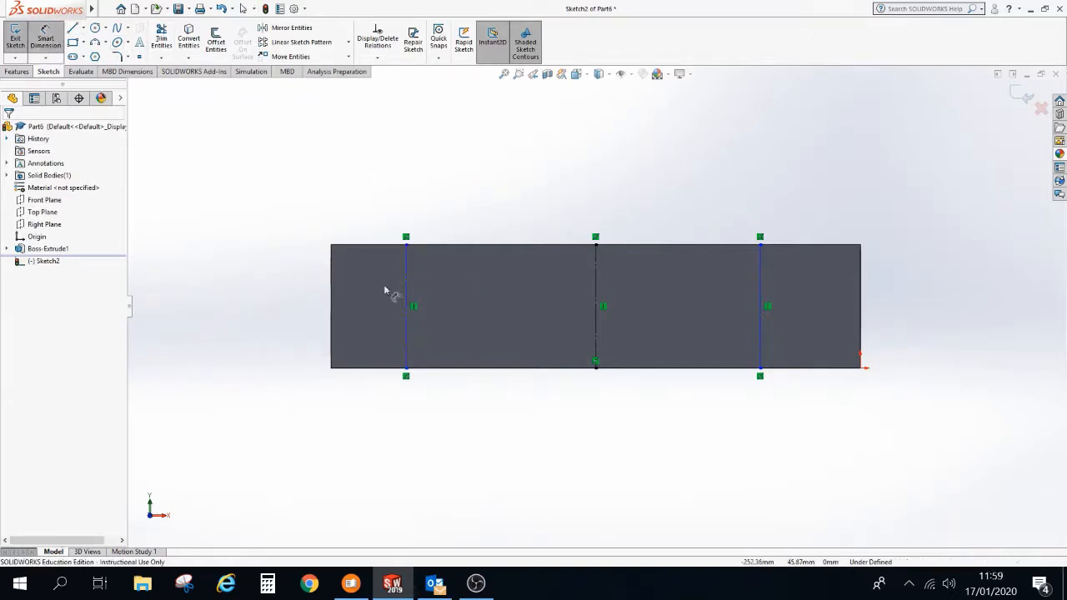
{"action": "left_click", "coordinate": [333, 267]}
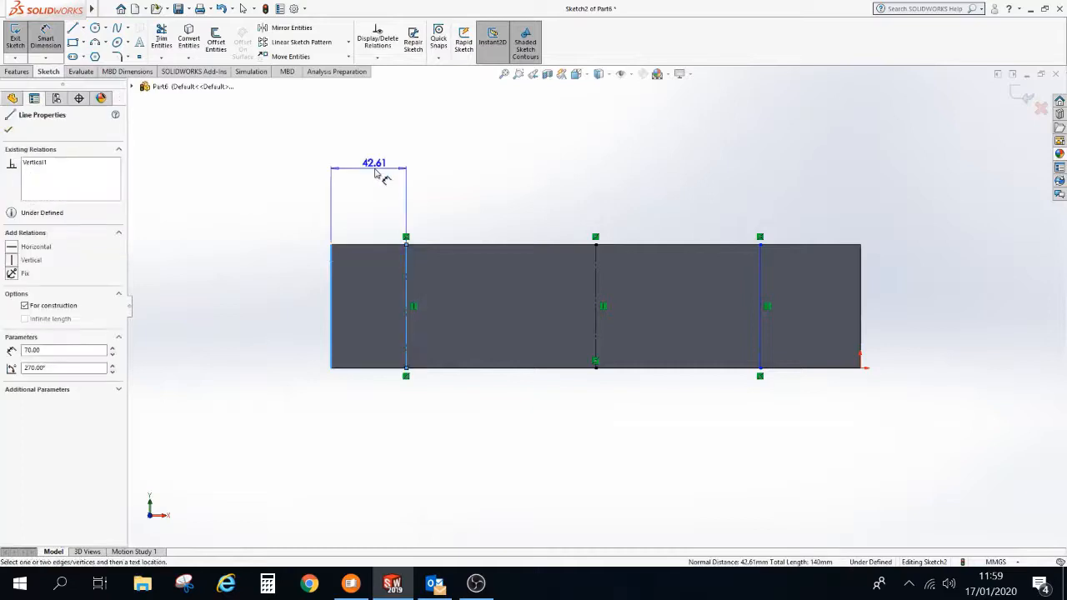
{"action": "left_click", "coordinate": [375, 172]}
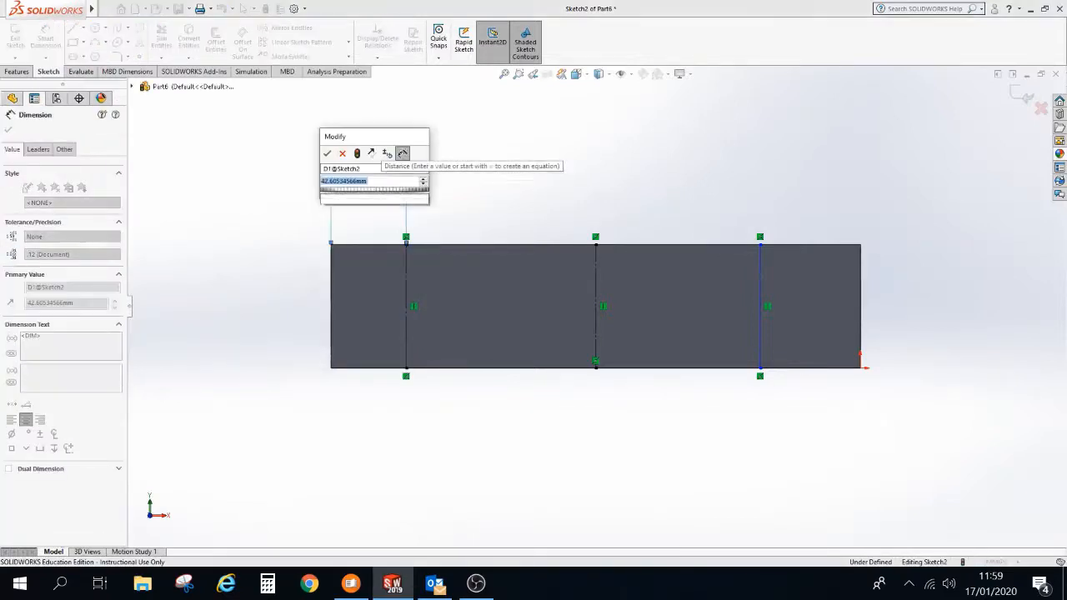
{"action": "type", "text": "50"}
{"action": "key", "text": "Return"}
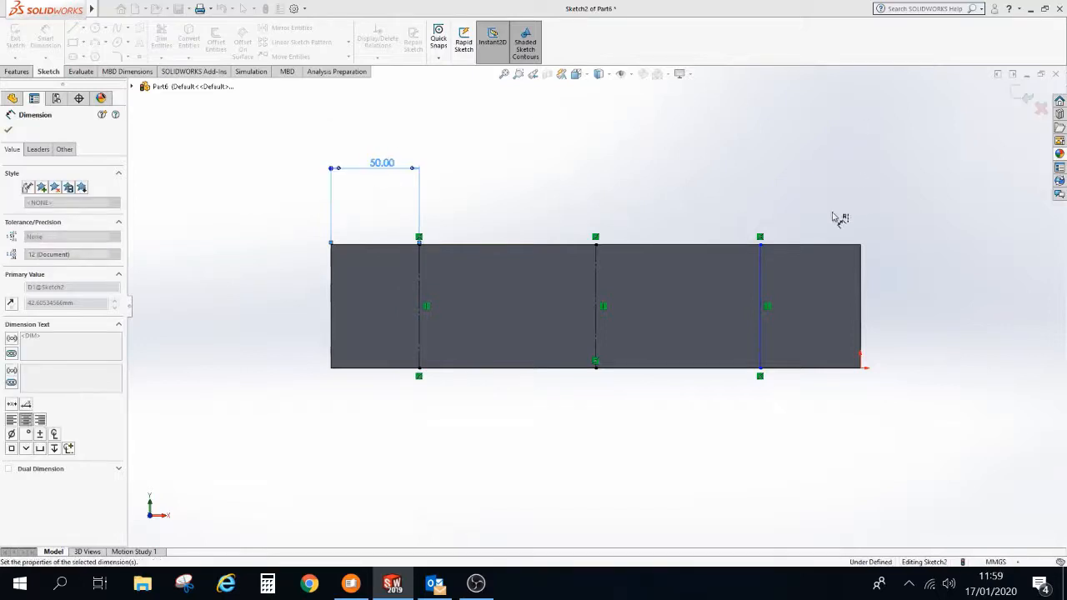
{"action": "left_click", "coordinate": [860, 261]}
{"action": "left_click", "coordinate": [858, 262]}
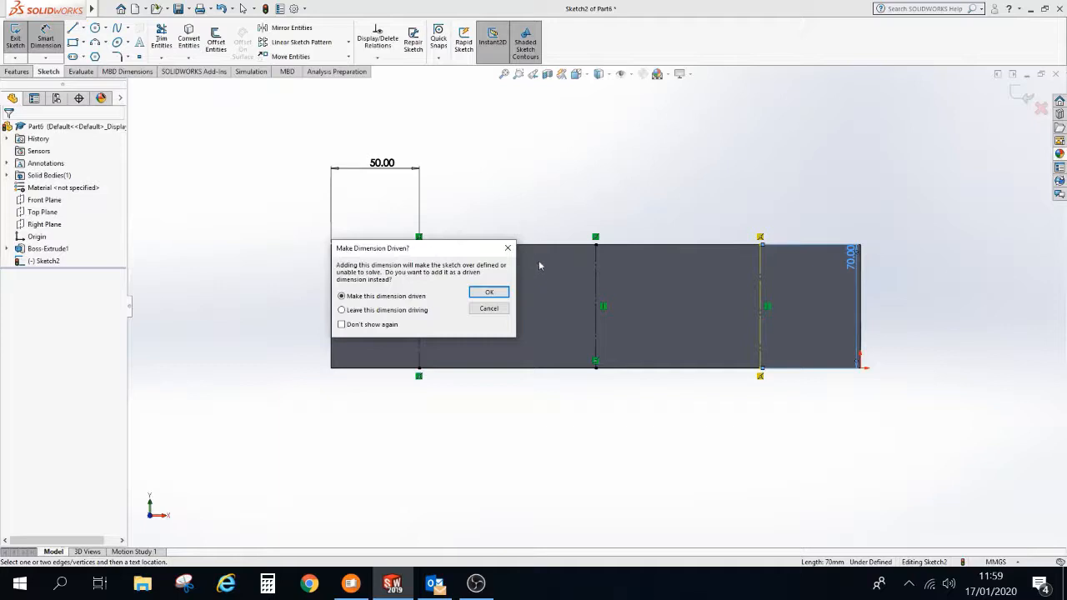
{"action": "left_click", "coordinate": [492, 309]}
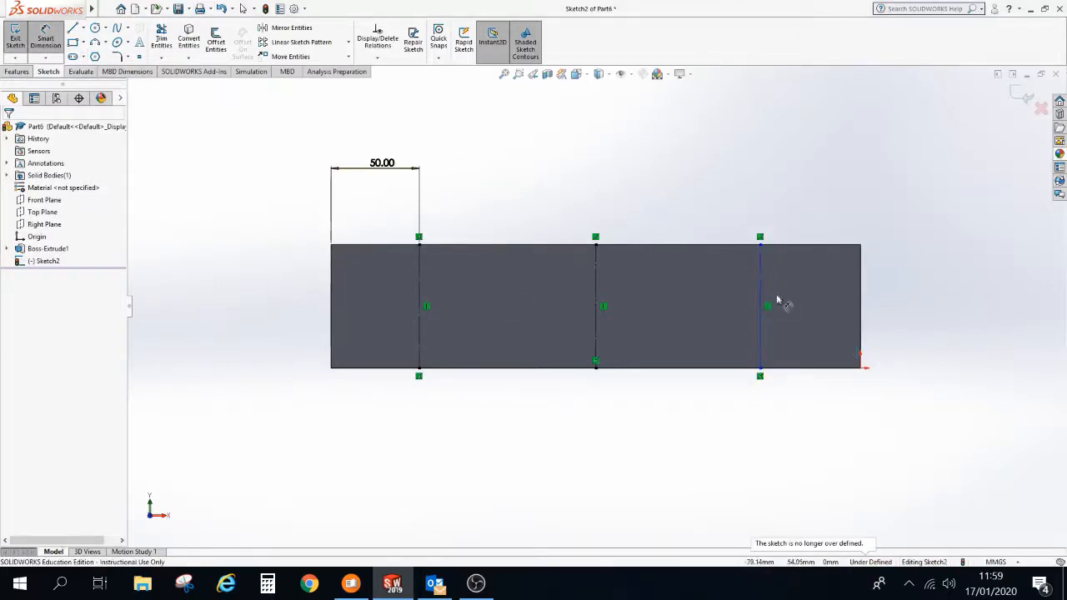
Dimension the right construction line 50 mm from the plate's right edge
{"action": "left_click", "coordinate": [865, 270]}
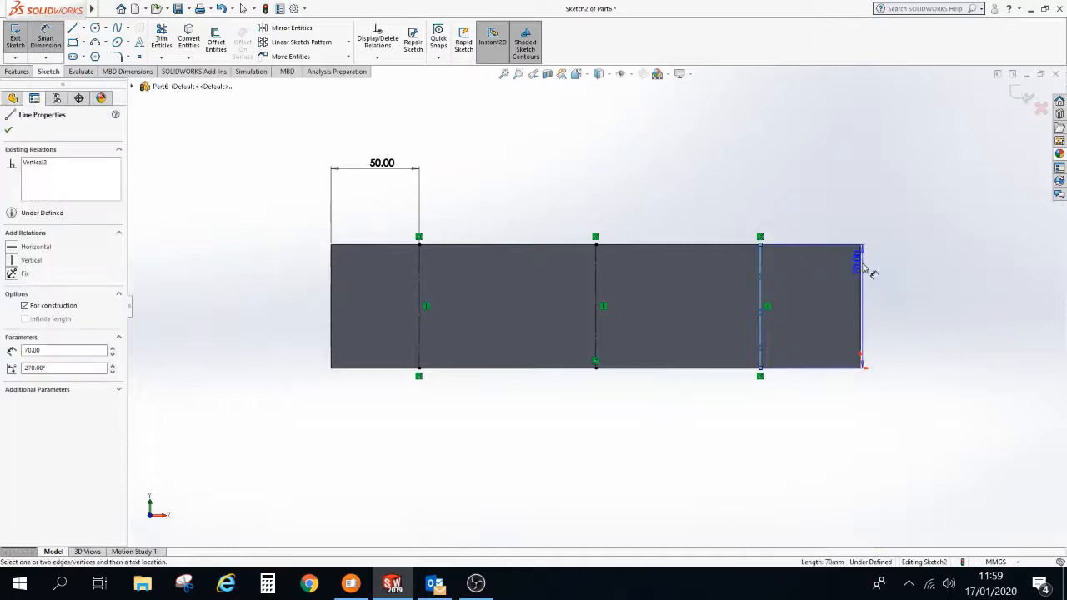
{"action": "left_click", "coordinate": [859, 267]}
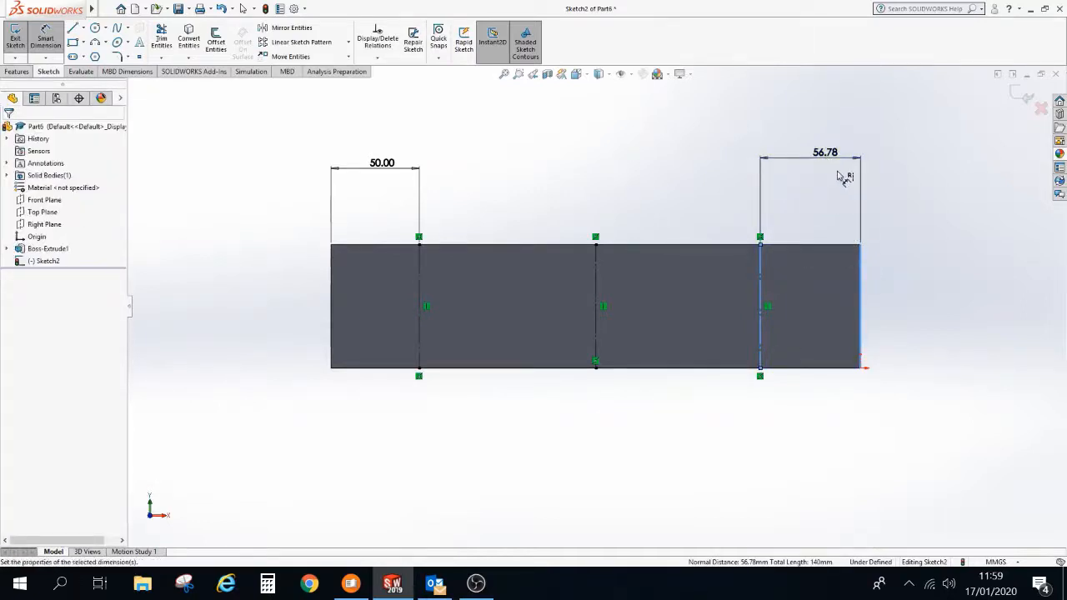
{"action": "left_click", "coordinate": [840, 176]}
{"action": "key", "text": "Return"}
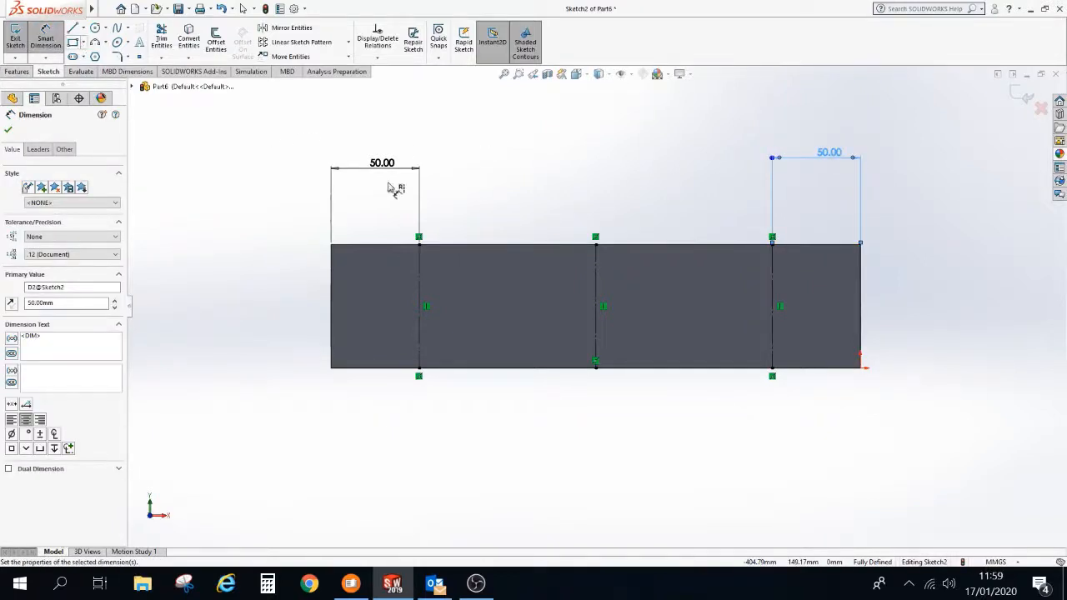
Draw a full-height corner rectangle about 31 mm wide around the left construction line
{"action": "left_click", "coordinate": [397, 247]}
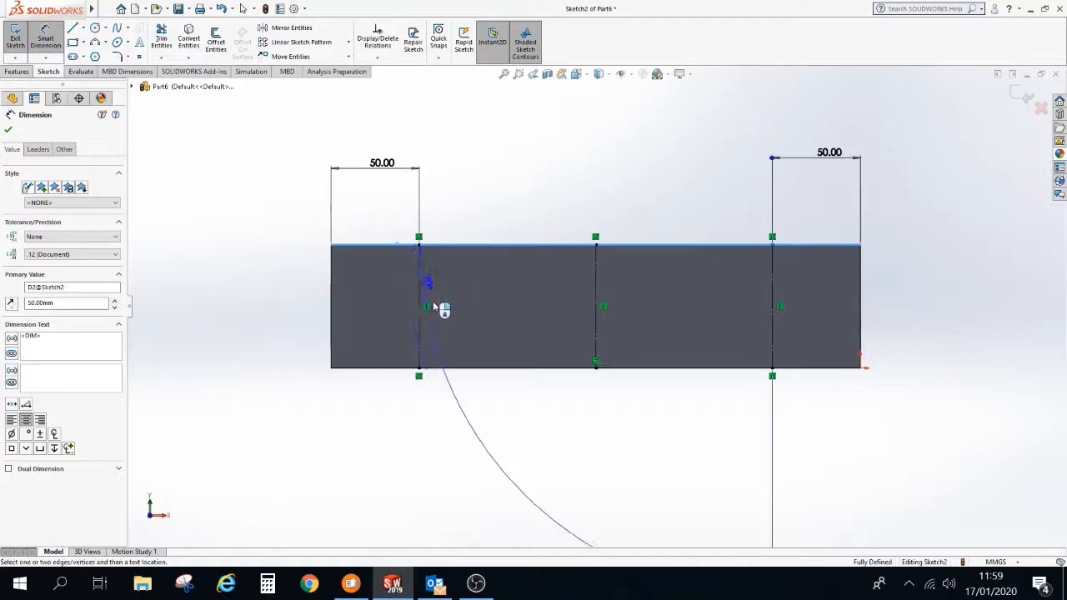
{"action": "left_click", "coordinate": [74, 41]}
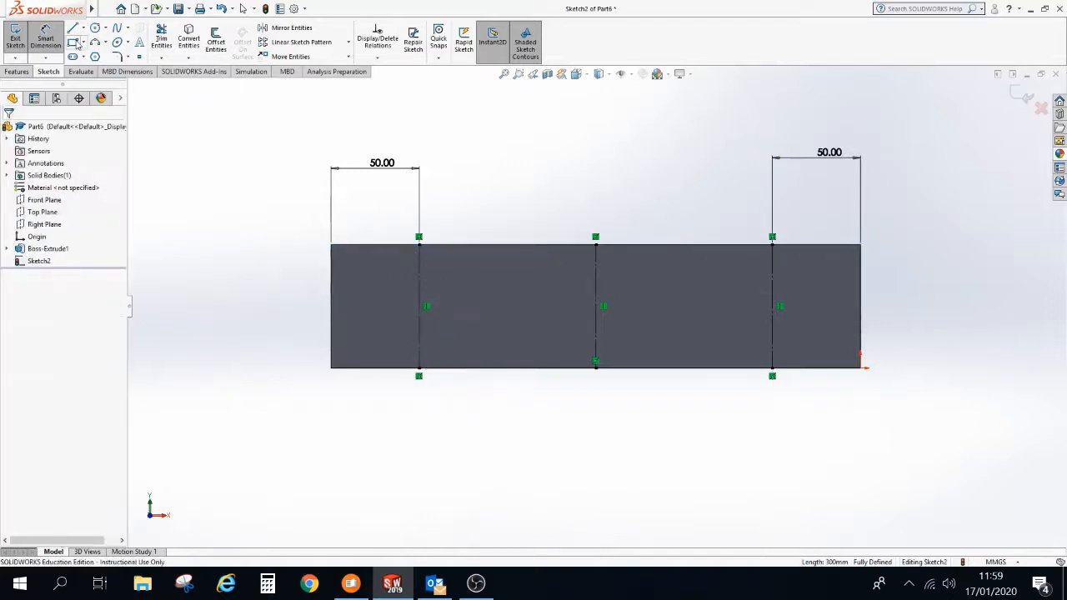
{"action": "left_click", "coordinate": [392, 245]}
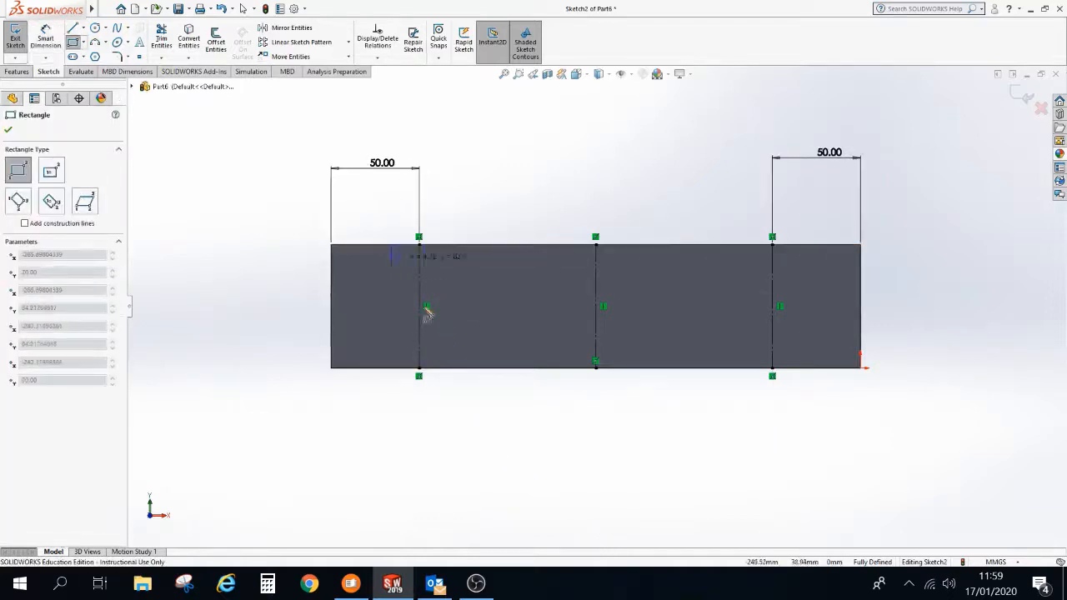
{"action": "left_click", "coordinate": [446, 368]}
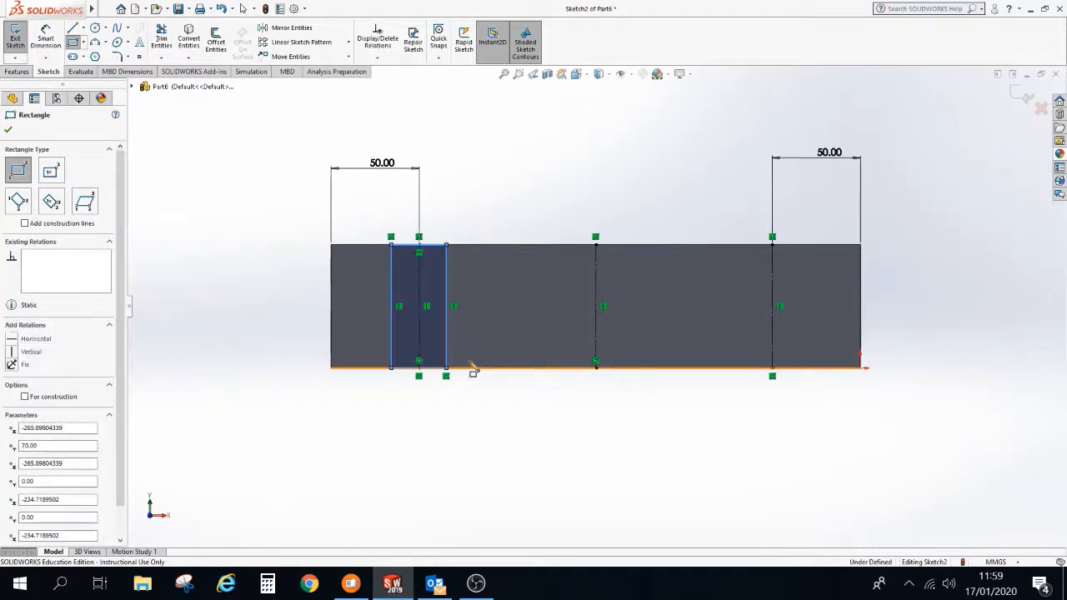
Draw full-height rectangles around the middle and right construction lines, about 44 mm and 32 mm wide respectively
{"action": "left_click", "coordinate": [556, 245]}
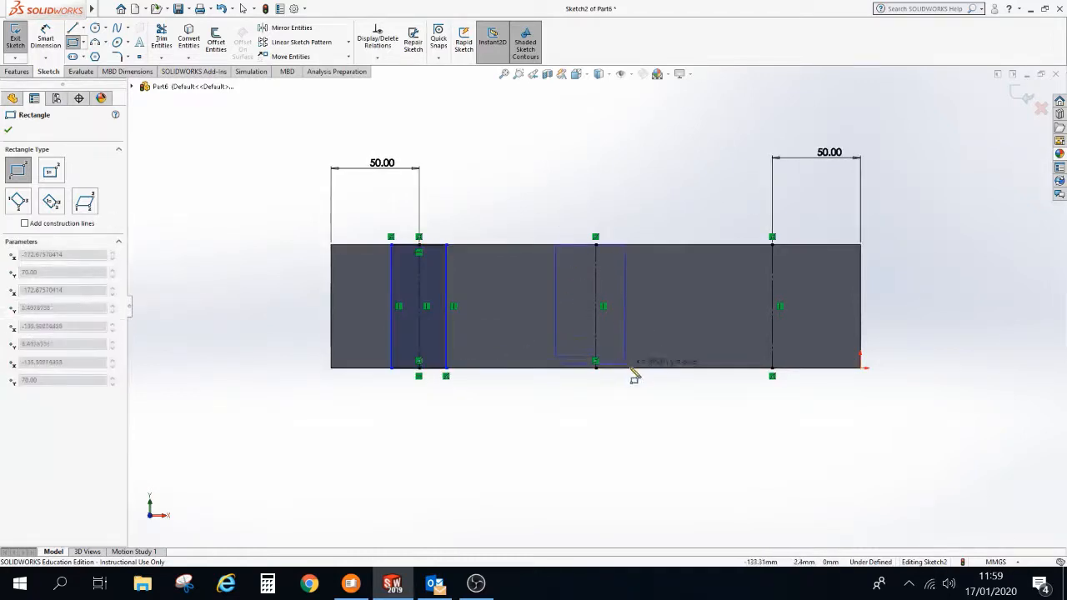
{"action": "left_click", "coordinate": [635, 367]}
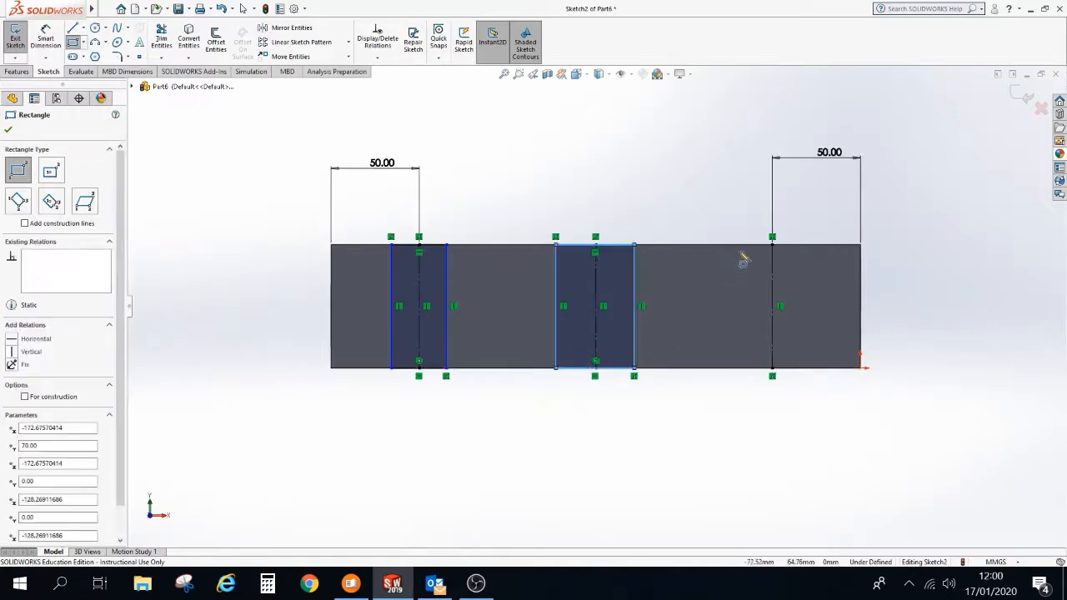
{"action": "left_click", "coordinate": [803, 368]}
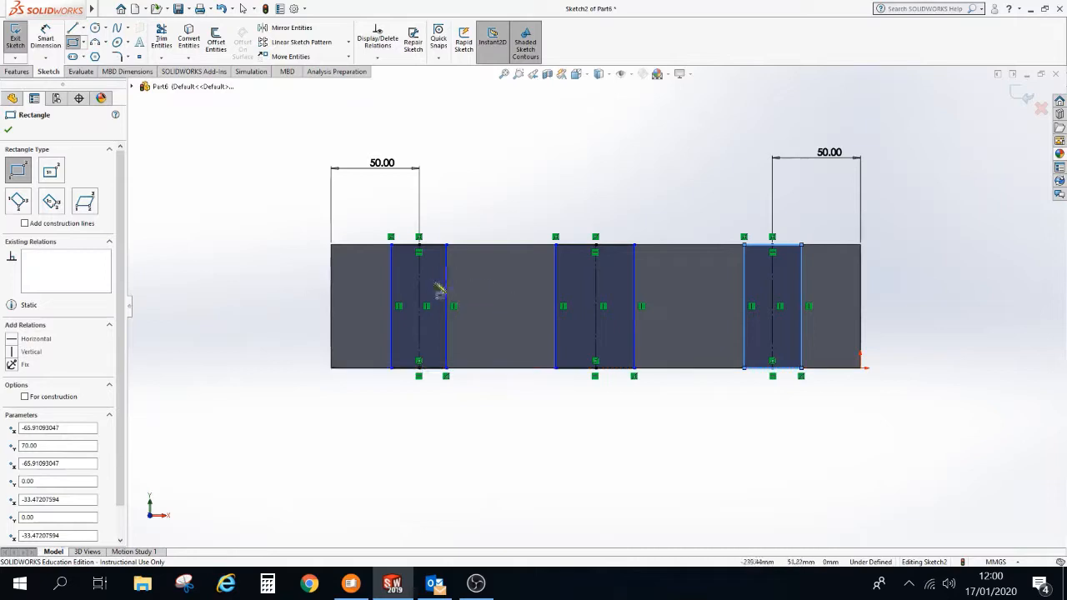
Dimension the left rectangle's right side 7.5 mm from the left construction line
{"action": "scroll", "coordinate": [431, 297], "scroll_direction": "down", "scroll_amount": 1}
{"action": "scroll", "coordinate": [498, 300], "scroll_direction": "down", "scroll_amount": 2}
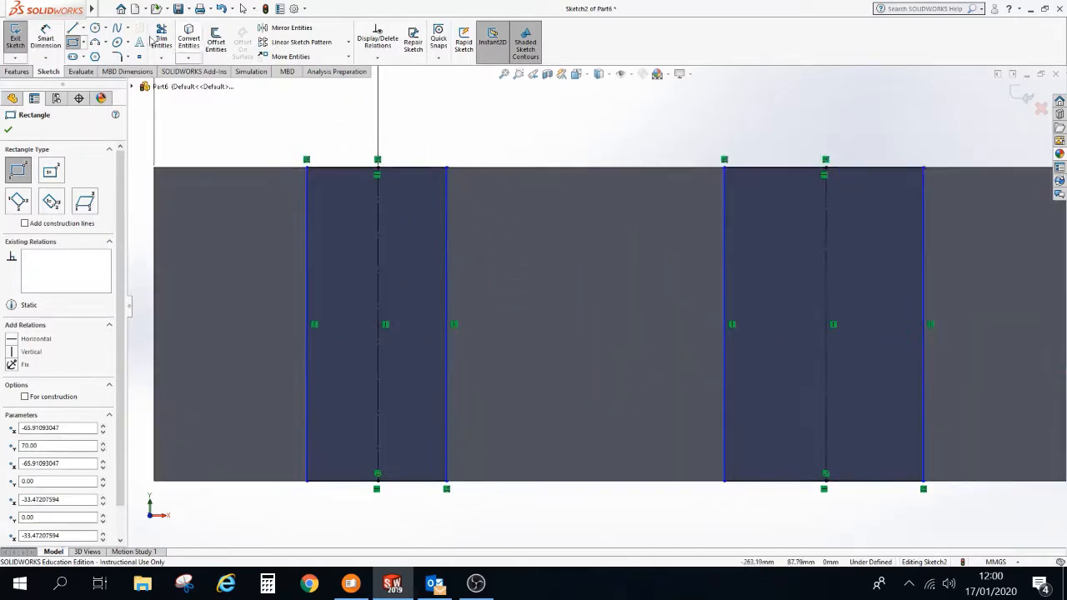
{"action": "left_click", "coordinate": [50, 37]}
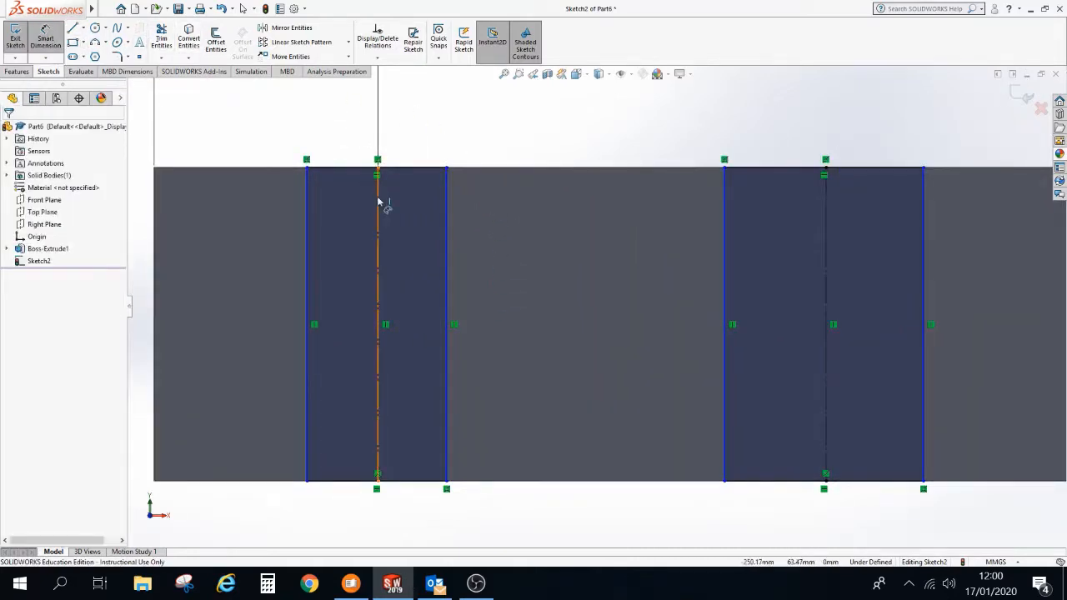
{"action": "left_click", "coordinate": [377, 202]}
{"action": "left_click", "coordinate": [450, 200]}
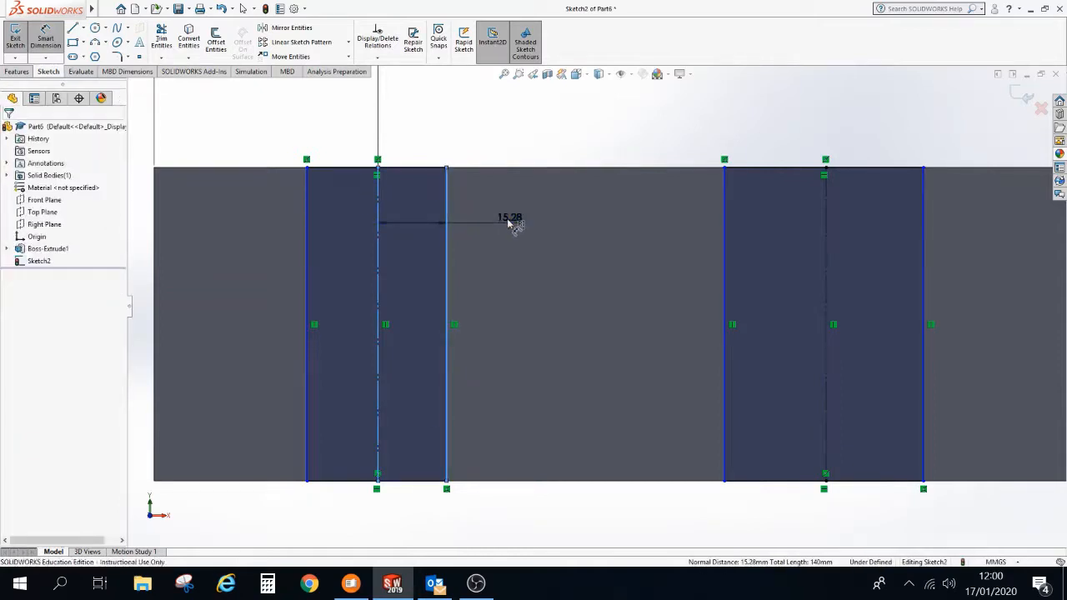
{"action": "left_click", "coordinate": [510, 223]}
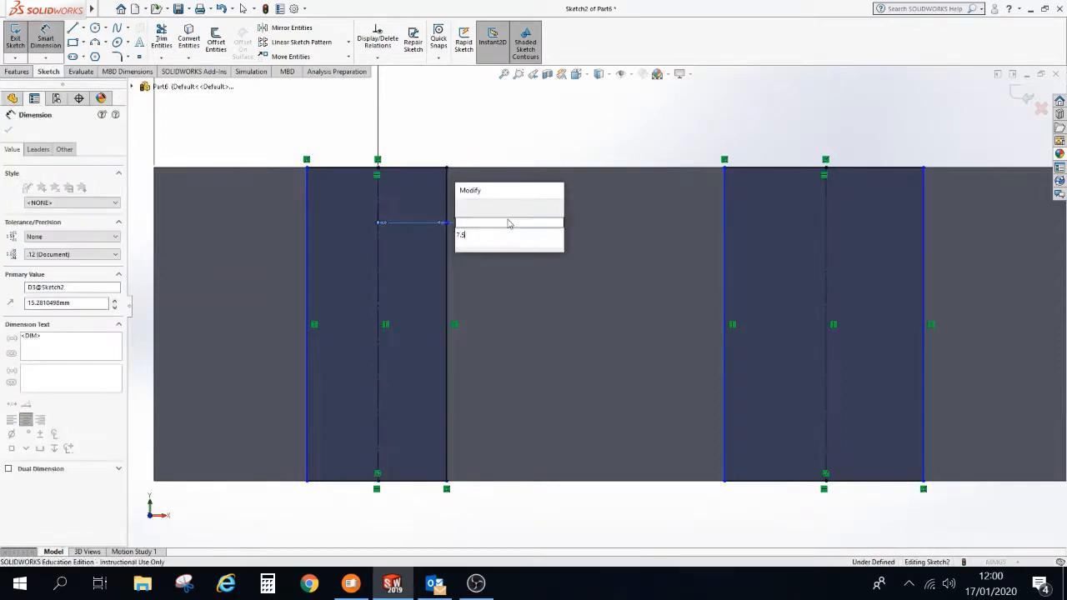
{"action": "key", "text": "Return"}
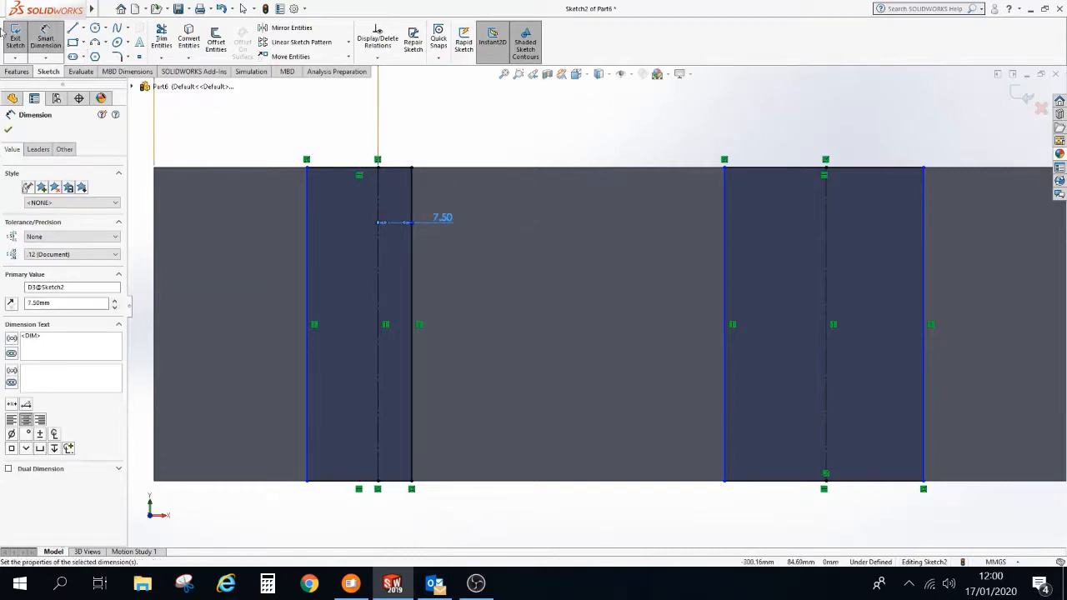
Dimension the left rectangle's top edge to a width of 15 mm
{"action": "left_click", "coordinate": [338, 145]}
{"action": "left_click", "coordinate": [328, 131]}
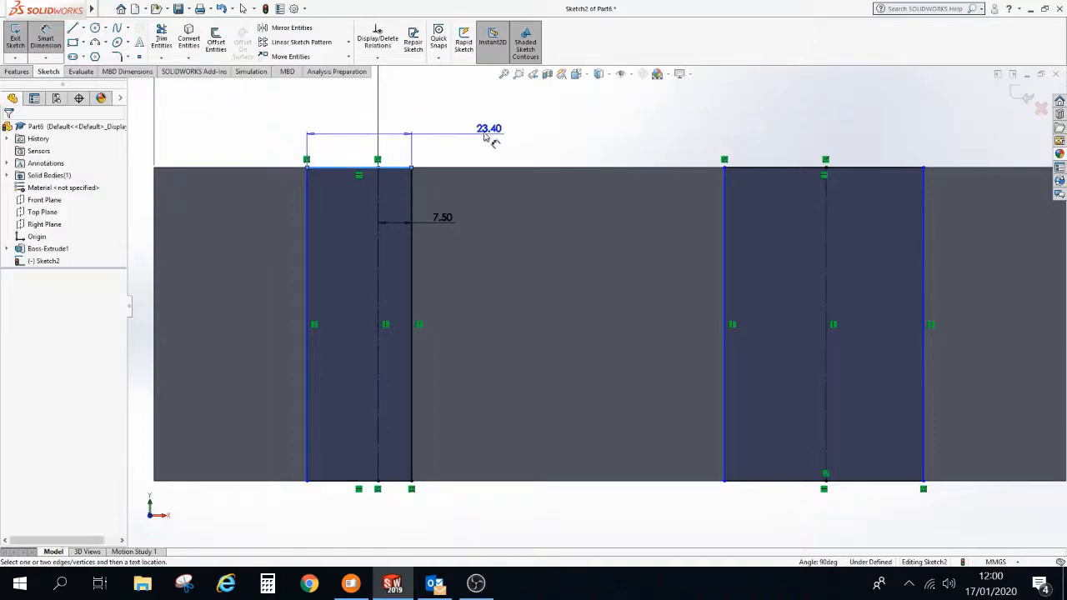
{"action": "left_click", "coordinate": [477, 135]}
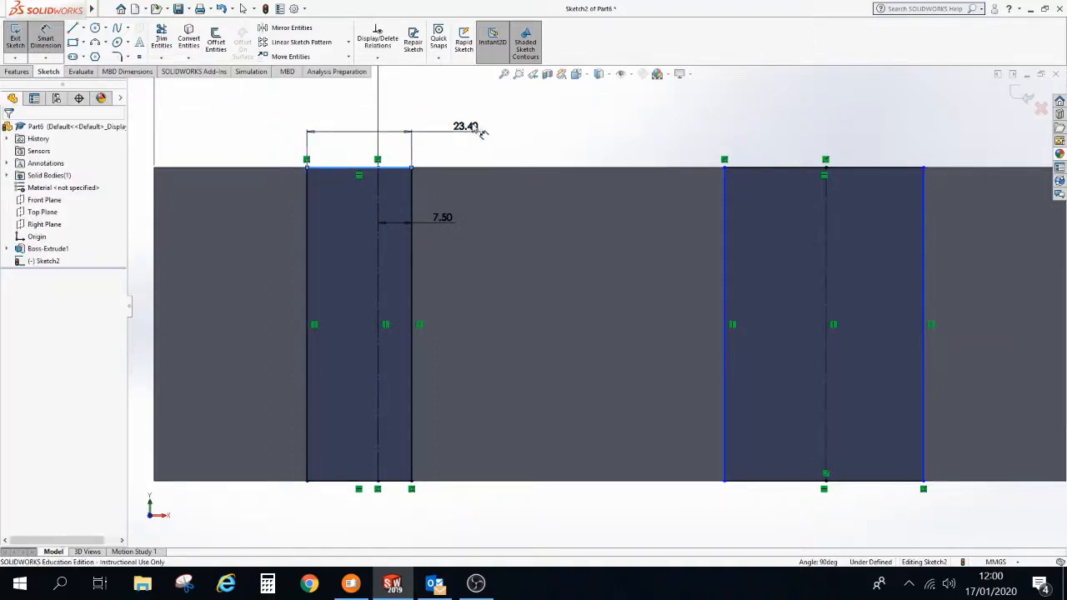
{"action": "type", "text": "15"}
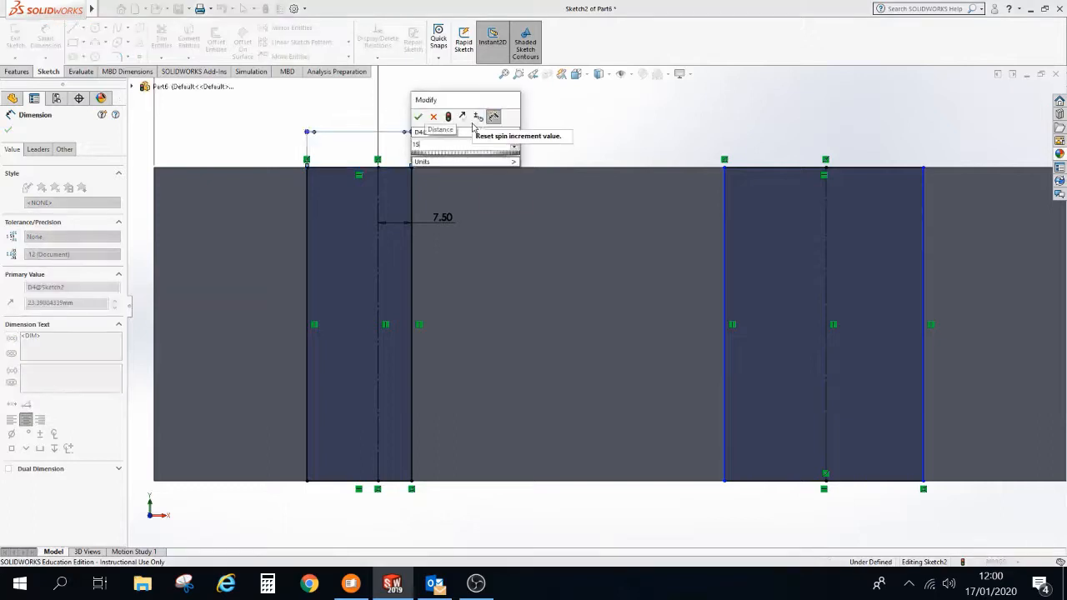
{"action": "key", "text": "Return"}
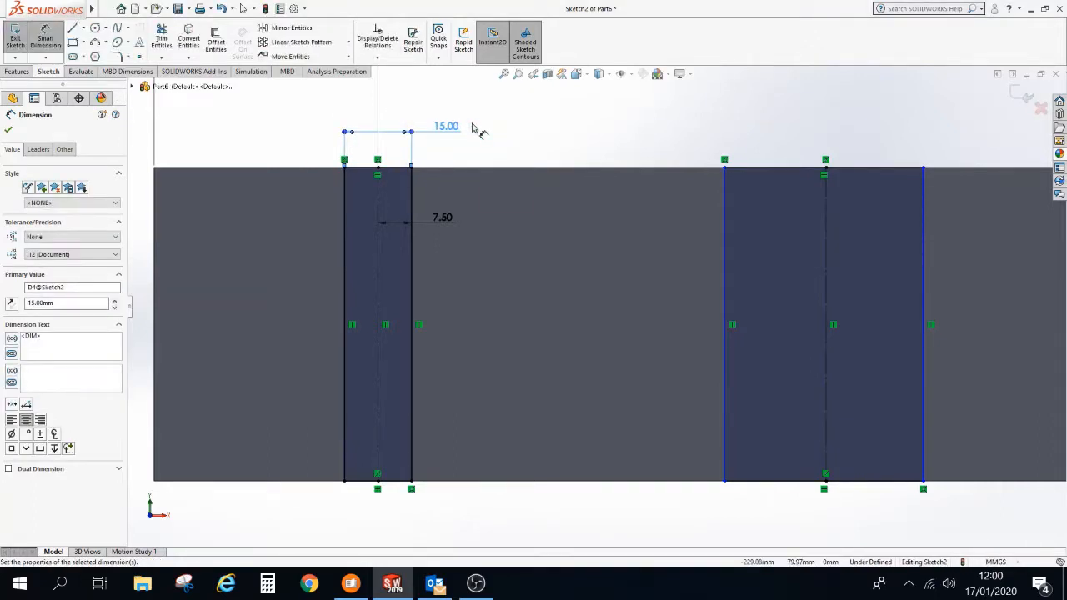
Dimension the middle rectangle's left side 7.5 mm from the middle construction line
{"action": "left_click", "coordinate": [725, 230]}
{"action": "left_click", "coordinate": [827, 215]}
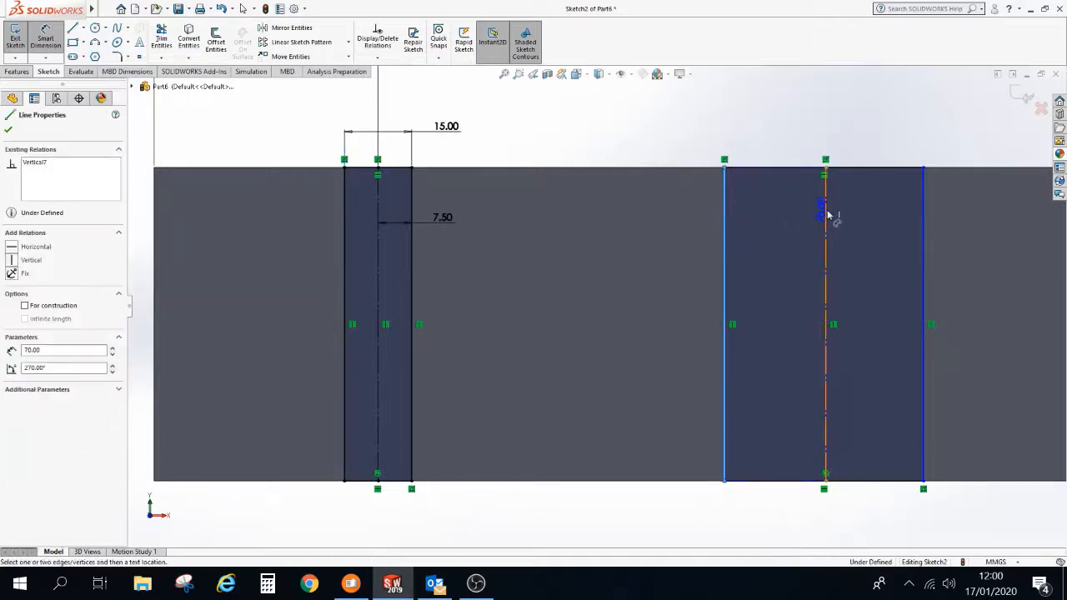
{"action": "left_click", "coordinate": [825, 214]}
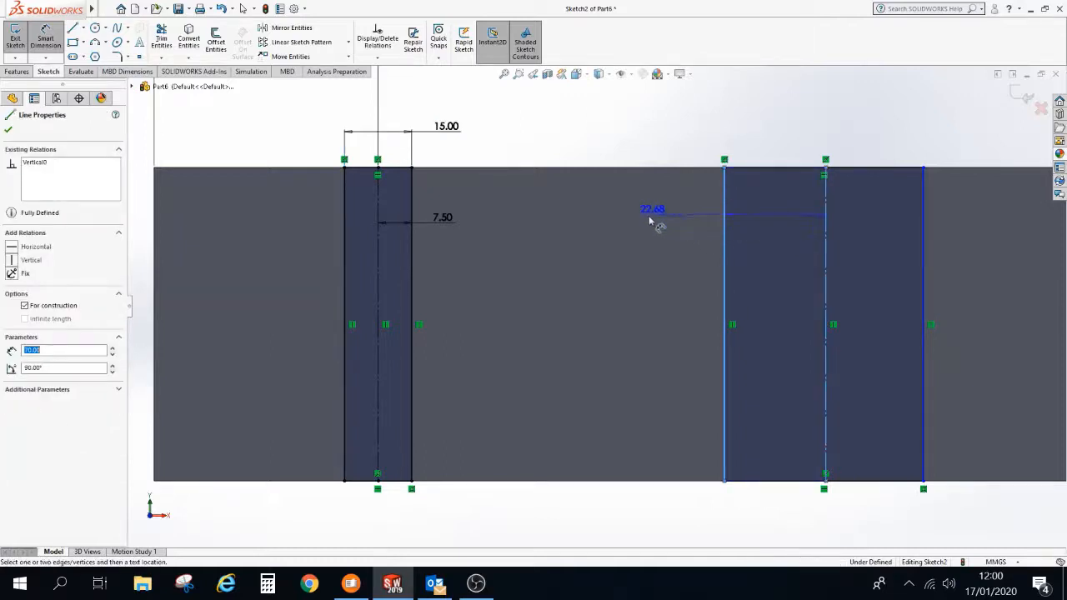
{"action": "left_click", "coordinate": [653, 220]}
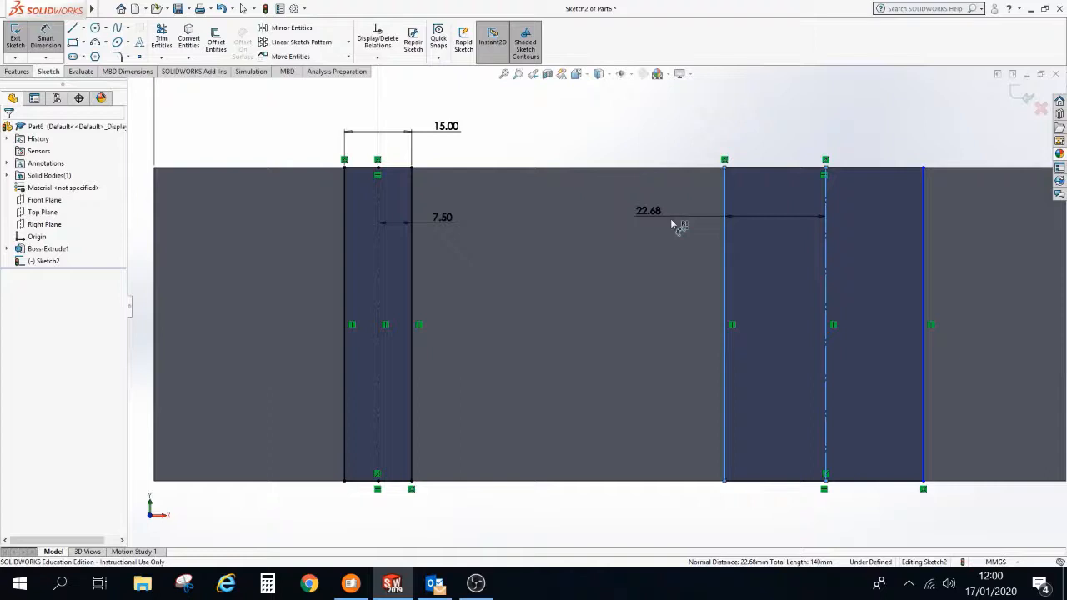
{"action": "type", "text": "15"}
{"action": "key", "text": "Return"}
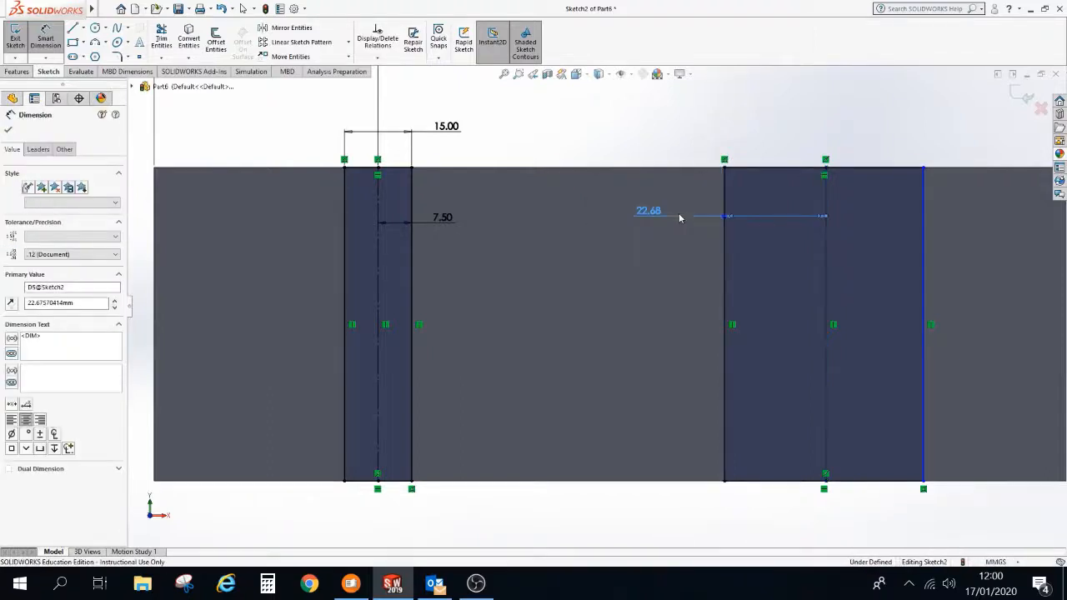
Dimension the middle rectangle's top edge to a width of 15 mm
{"action": "left_click", "coordinate": [871, 171]}
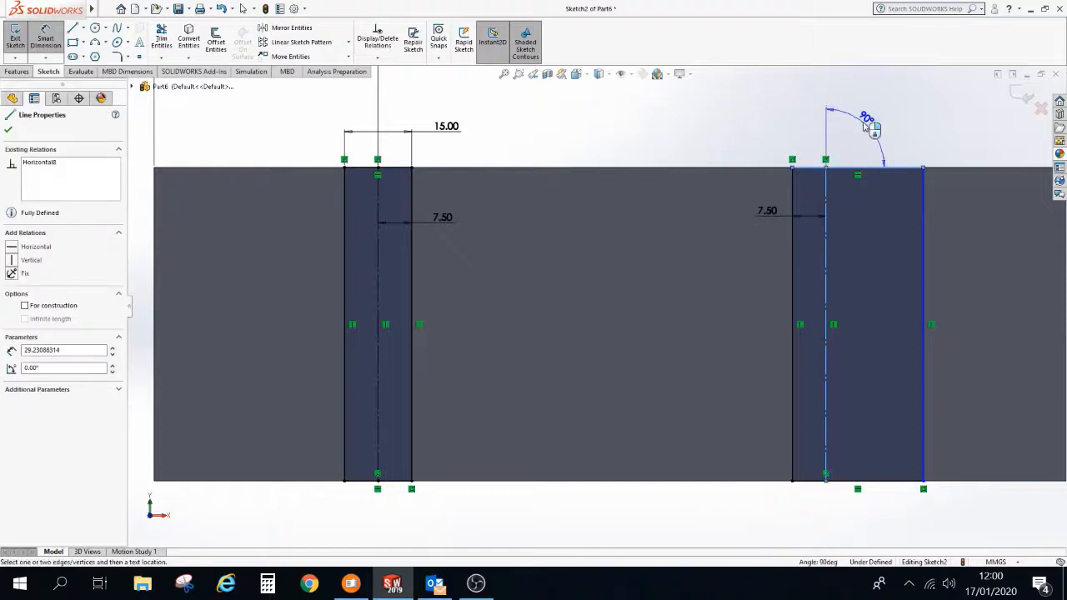
{"action": "key", "text": "Escape"}
{"action": "left_click", "coordinate": [866, 168]}
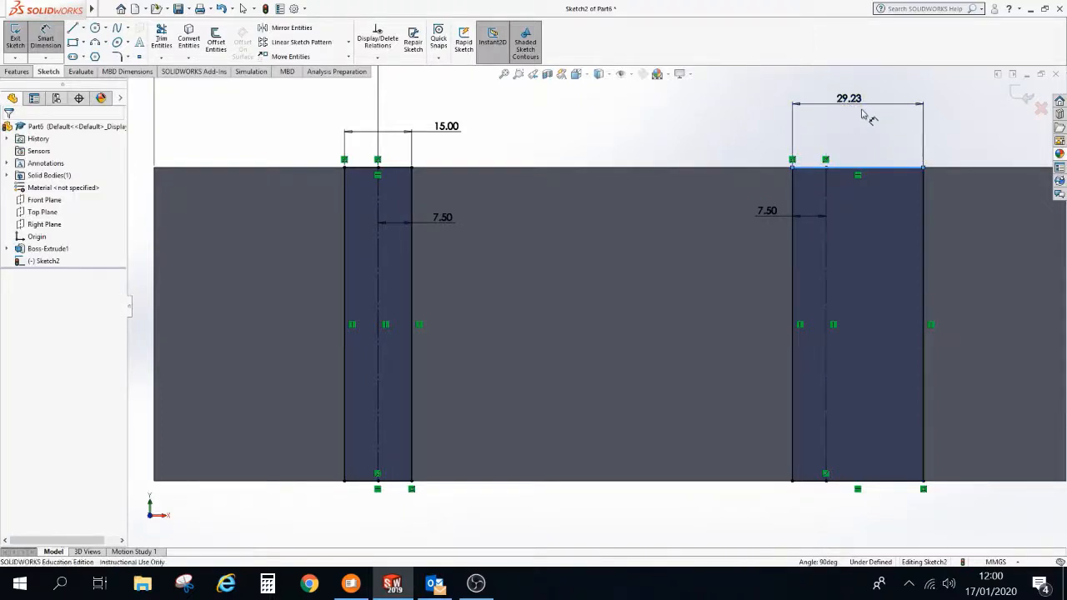
{"action": "left_click", "coordinate": [862, 109]}
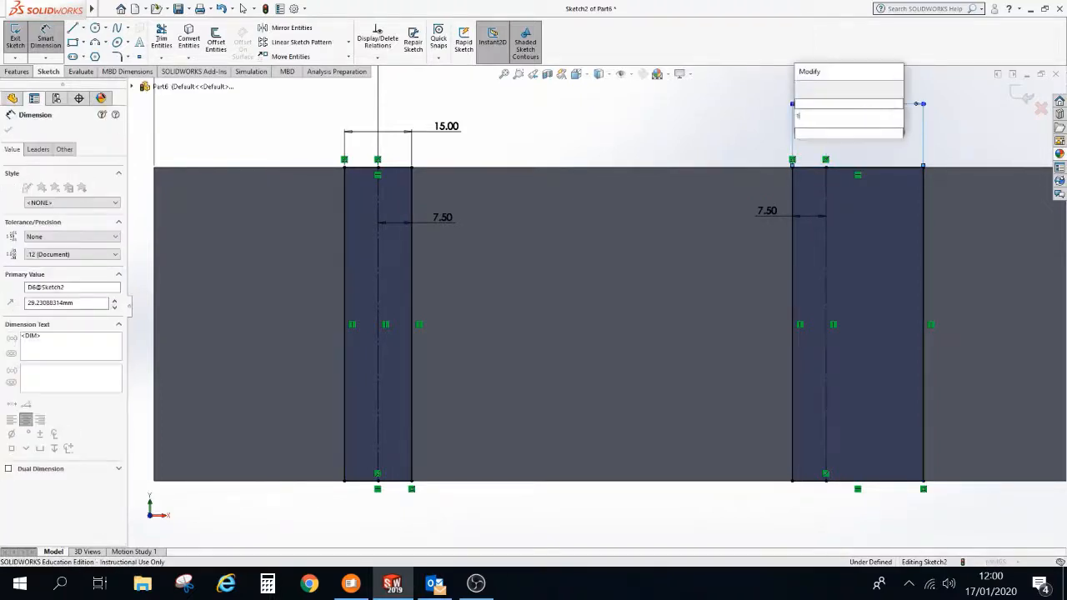
{"action": "type", "text": "15"}
{"action": "key", "text": "Return"}
Dimension the right rectangle's right side 7.5 mm from the right construction line
{"action": "scroll", "coordinate": [817, 145], "scroll_direction": "up", "scroll_amount": 3}
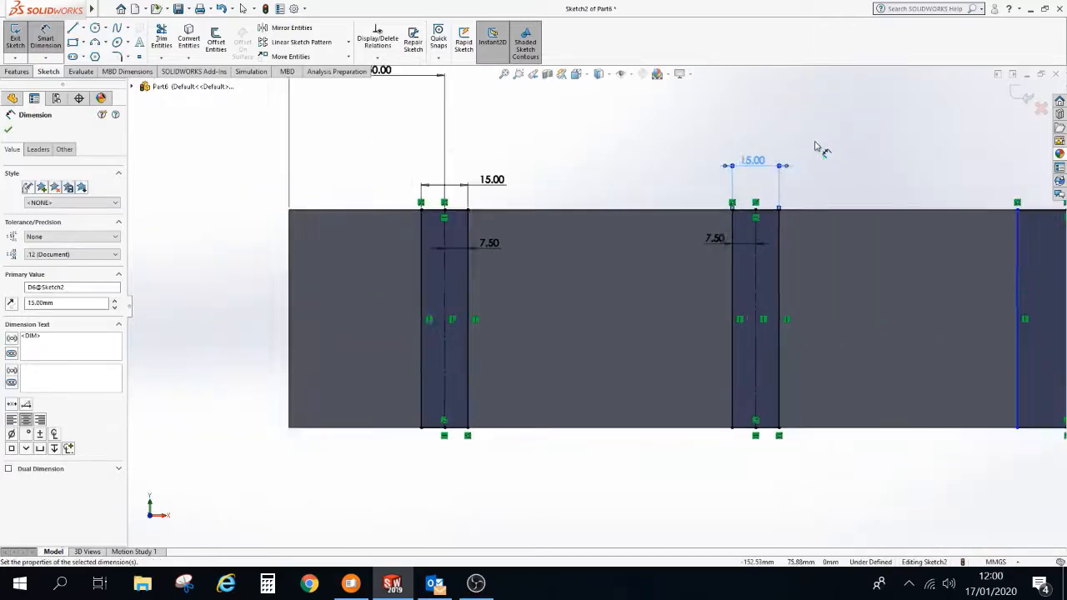
{"action": "scroll", "coordinate": [842, 160], "scroll_direction": "up", "scroll_amount": 2}
{"action": "scroll", "coordinate": [869, 309], "scroll_direction": "down", "scroll_amount": 5}
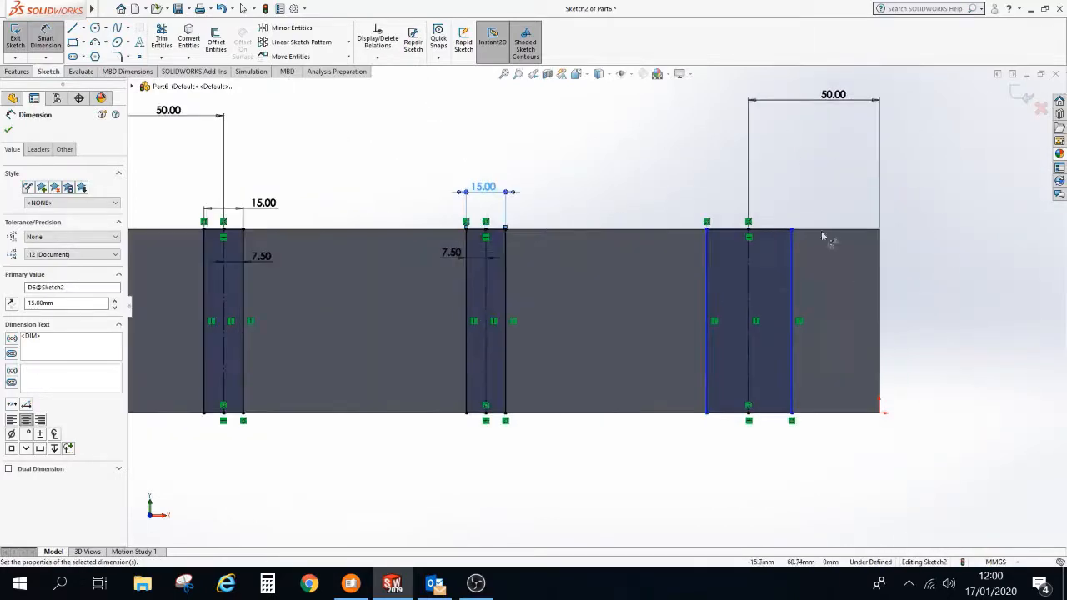
{"action": "scroll", "coordinate": [697, 273], "scroll_direction": "down", "scroll_amount": 2}
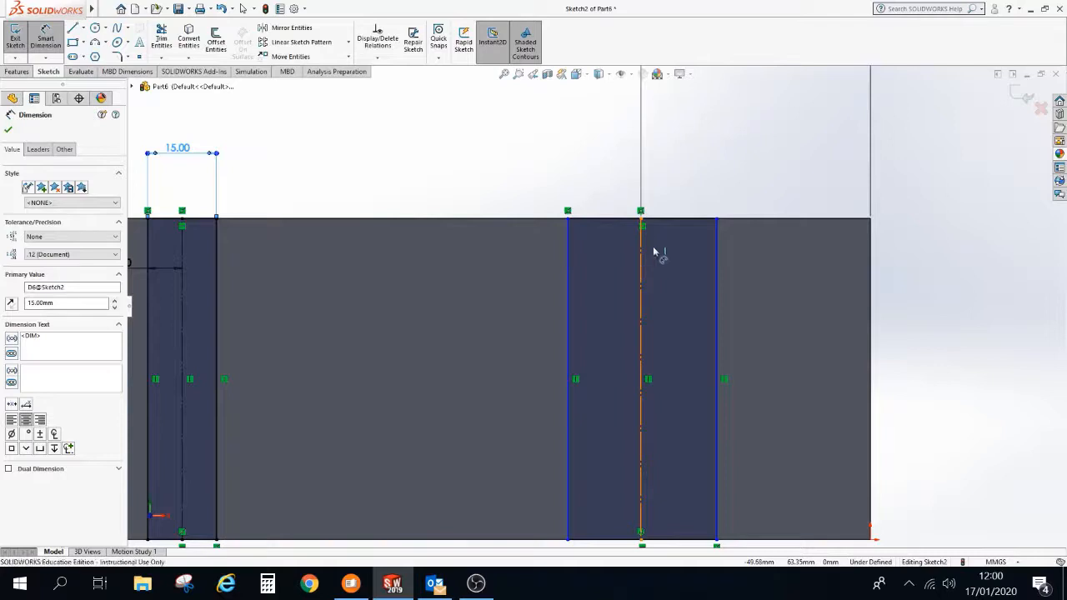
{"action": "left_click", "coordinate": [716, 249]}
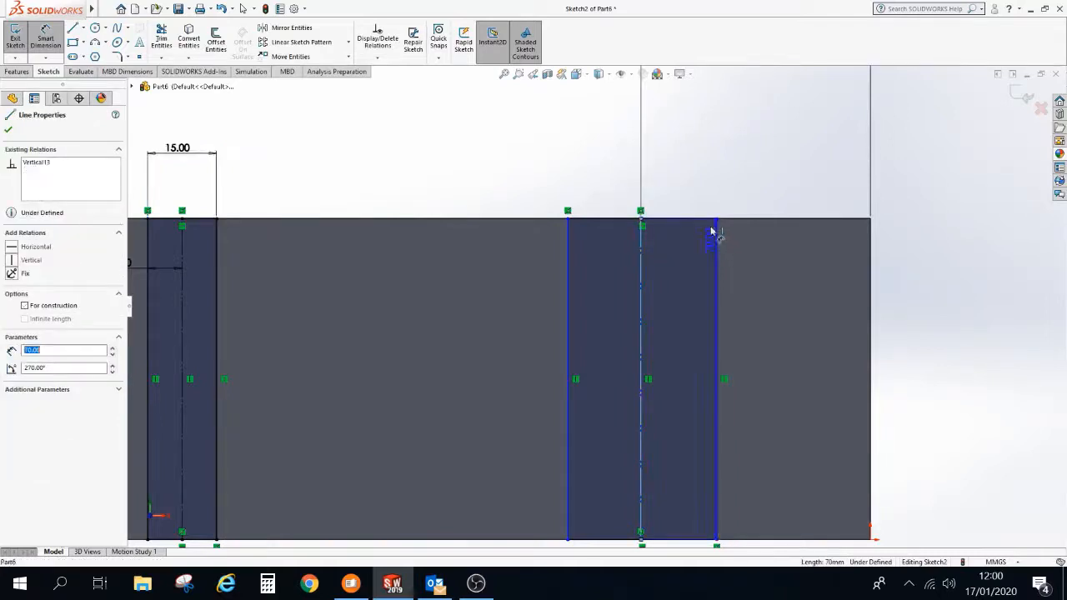
{"action": "left_click", "coordinate": [757, 167]}
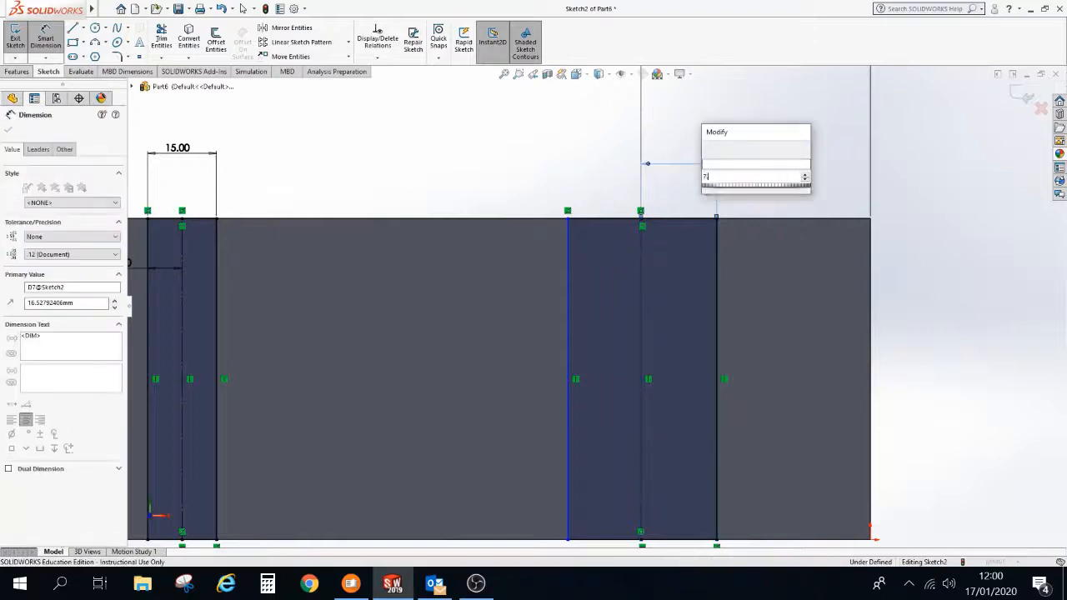
{"action": "key", "text": "Return"}
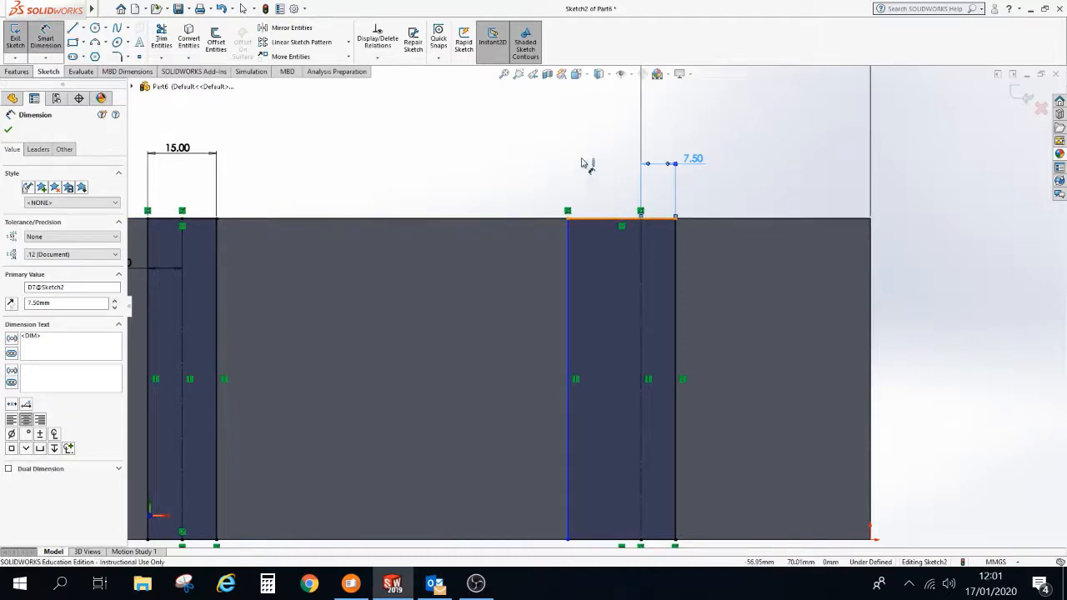
Dimension the right rectangle's top edge to a width of 15 mm
{"action": "left_click", "coordinate": [583, 218]}
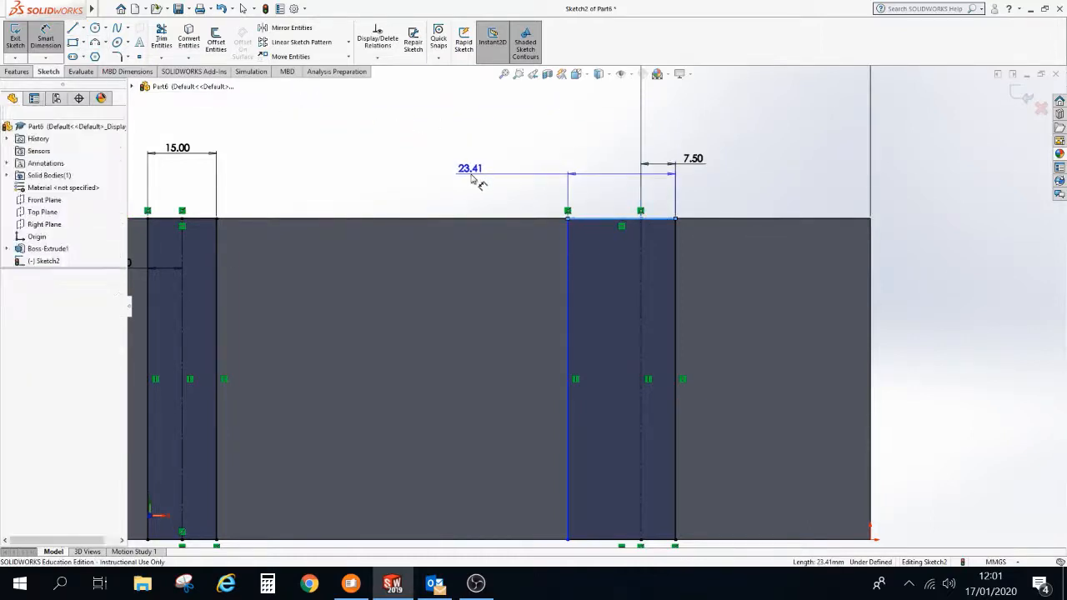
{"action": "left_click", "coordinate": [472, 178]}
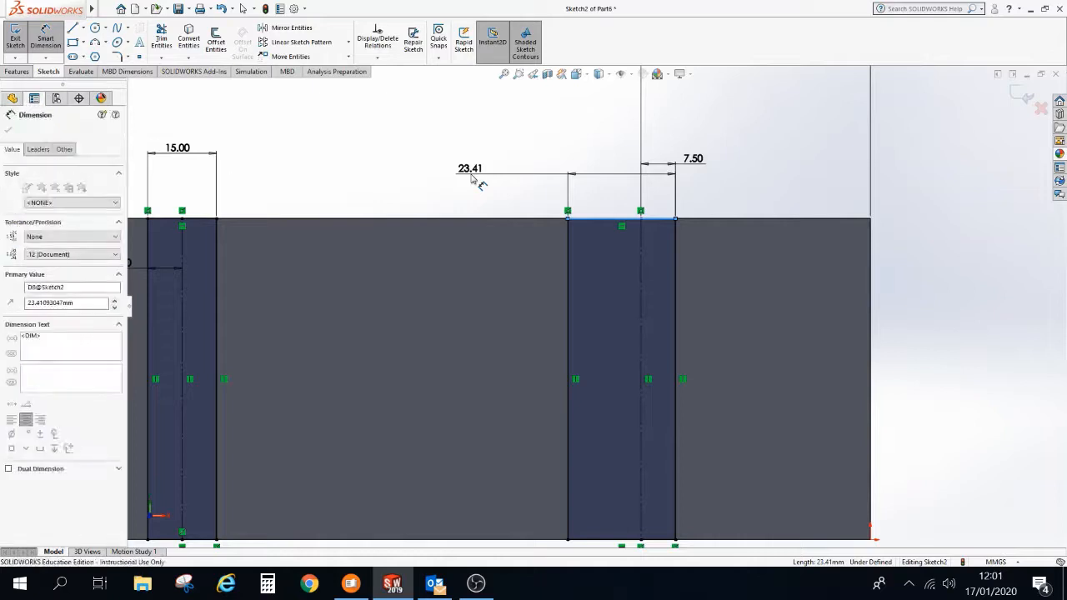
{"action": "type", "text": "15"}
{"action": "key", "text": "Return"}
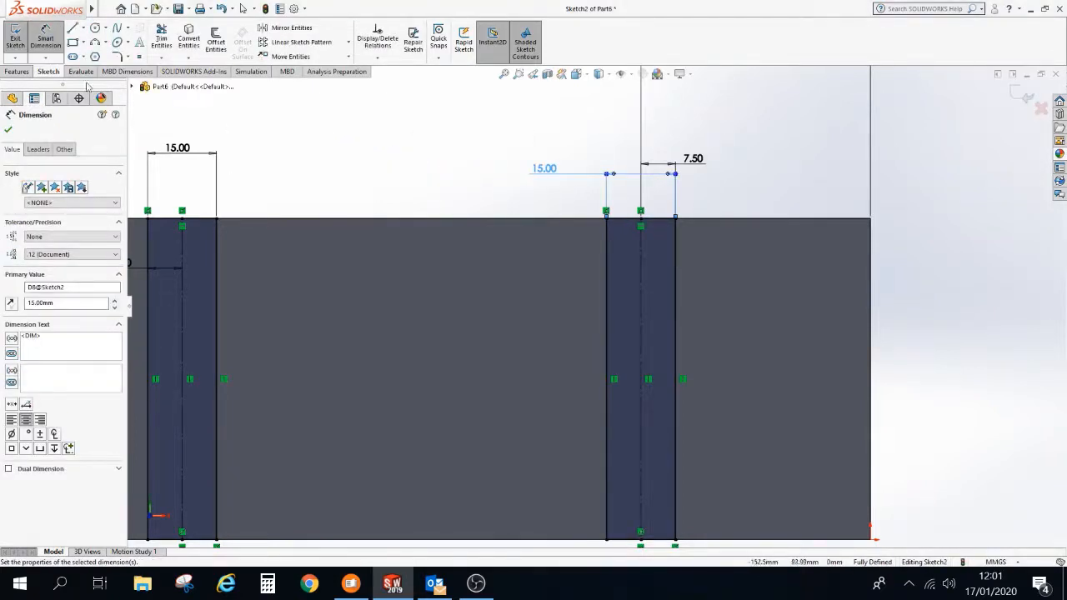
Finish the sketch and cut the three rectangles into the plate as blind grooves 7.5 mm deep
{"action": "left_click", "coordinate": [15, 38]}
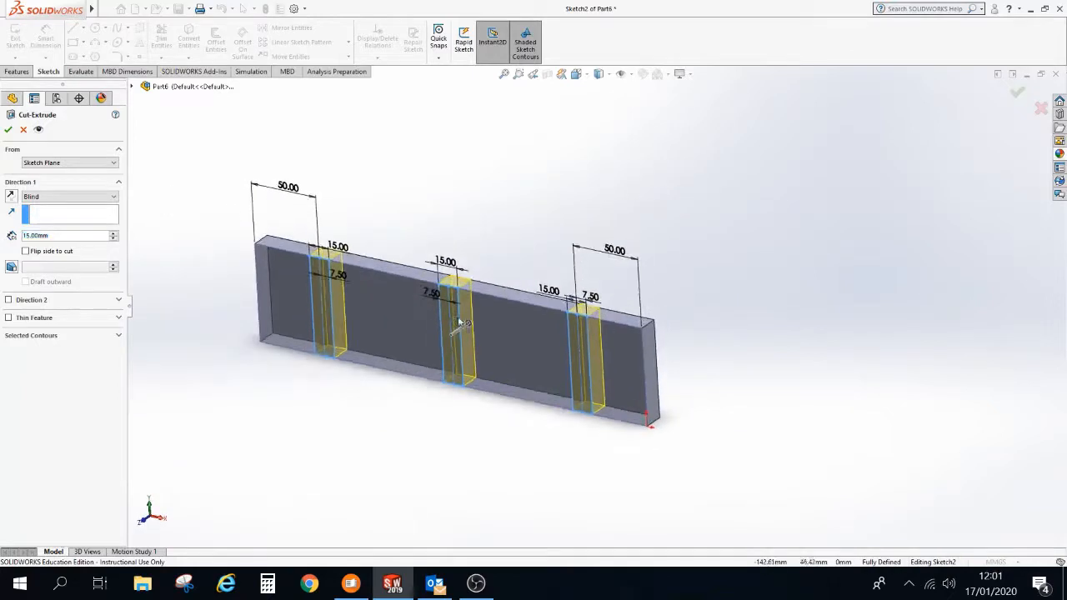
{"action": "scroll", "coordinate": [451, 294], "scroll_direction": "down", "scroll_amount": 4}
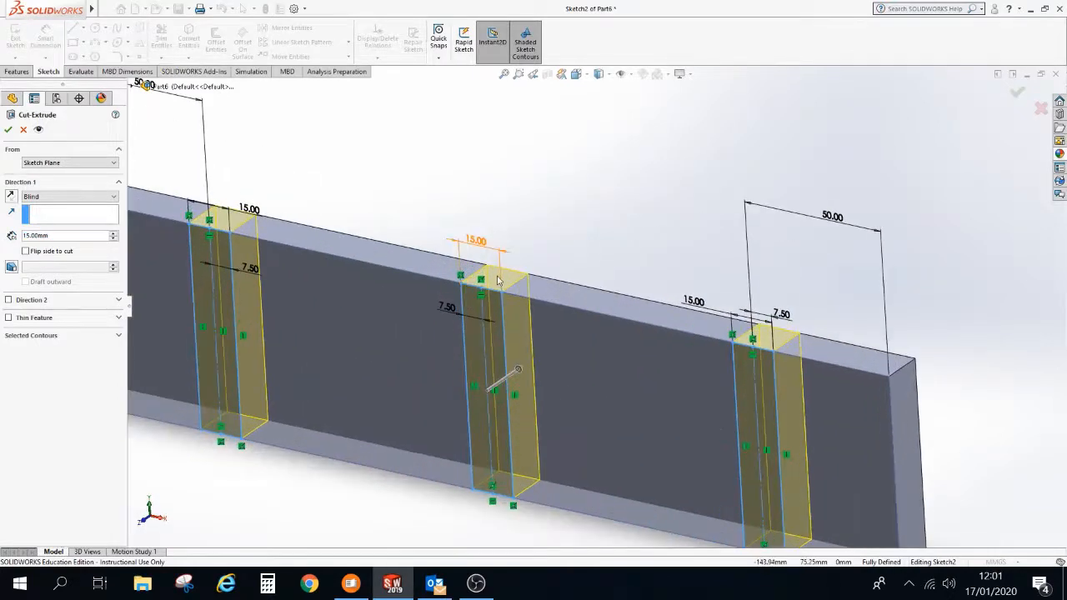
{"action": "scroll", "coordinate": [498, 281], "scroll_direction": "up", "scroll_amount": 2}
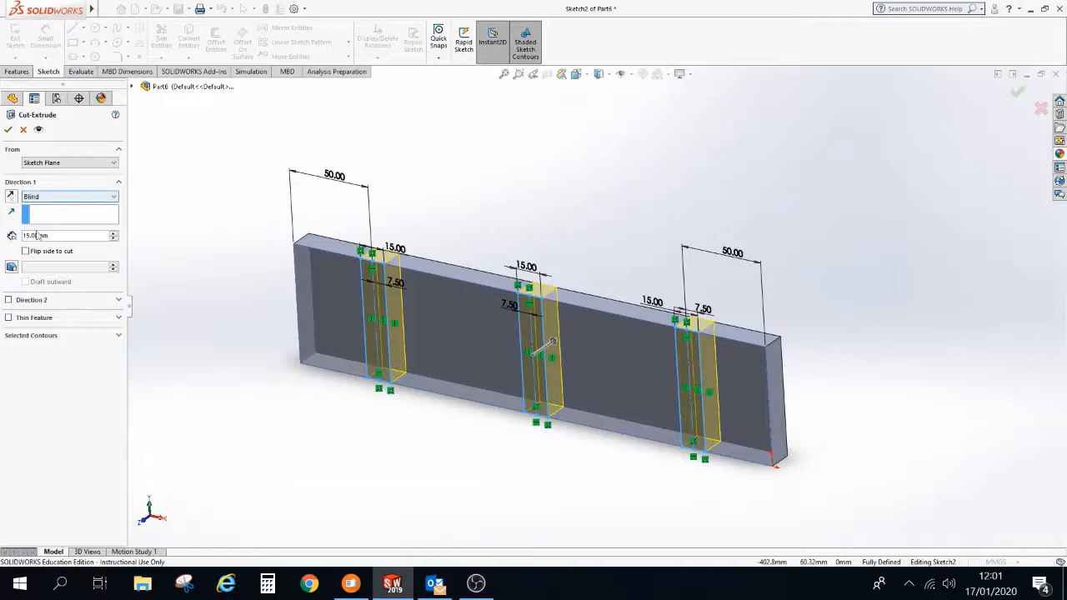
{"action": "double_click", "coordinate": [37, 236]}
{"action": "type", "text": "7"}
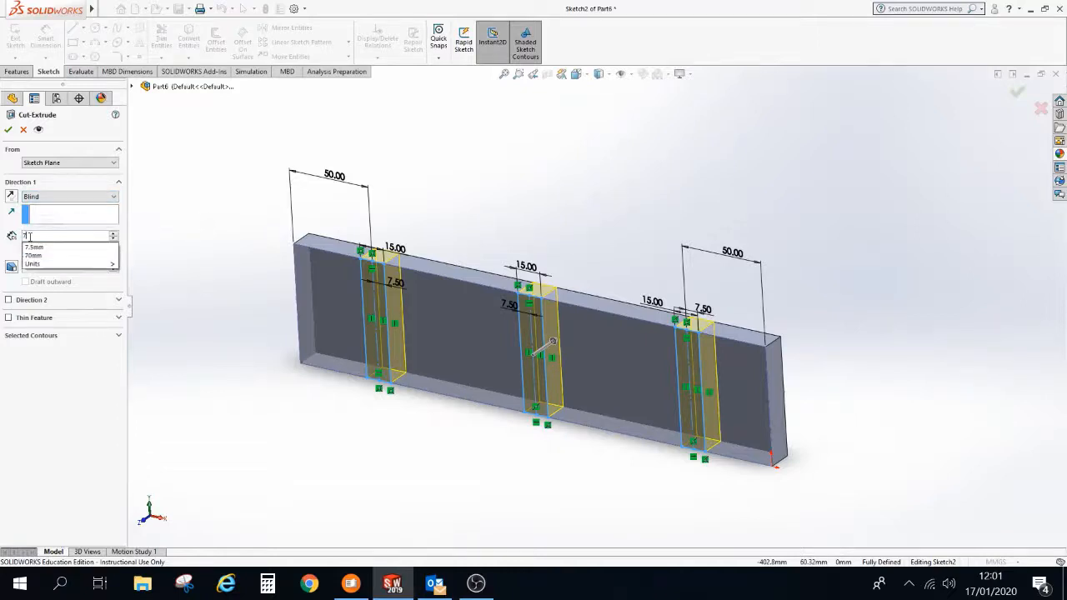
{"action": "type", "text": ".5"}
{"action": "key", "text": "Return"}
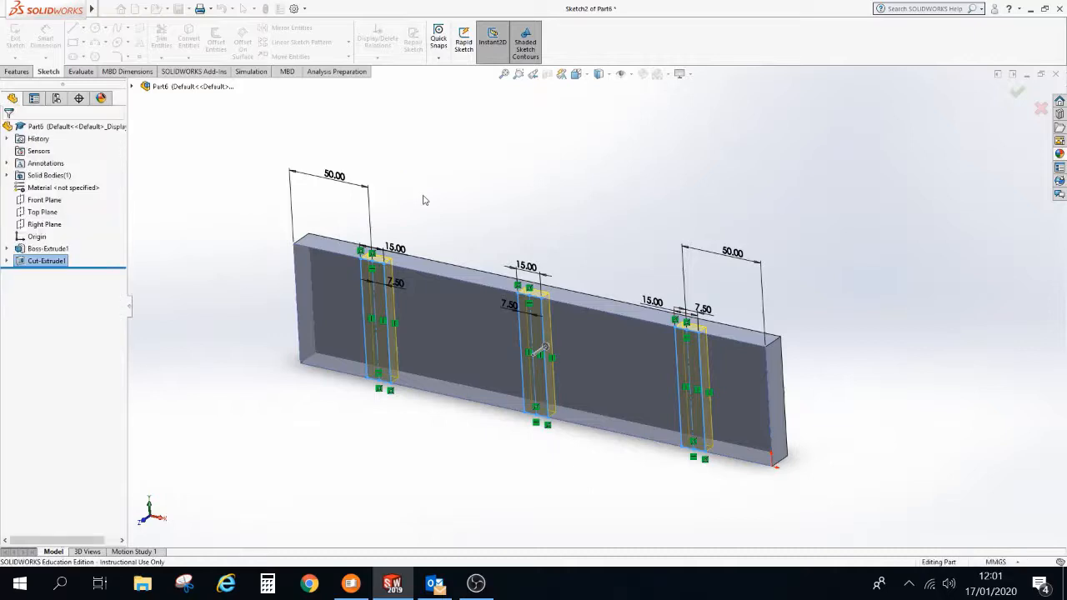
{"action": "middle_click_drag", "start_coordinate": [445, 194], "coordinate": [476, 231]}
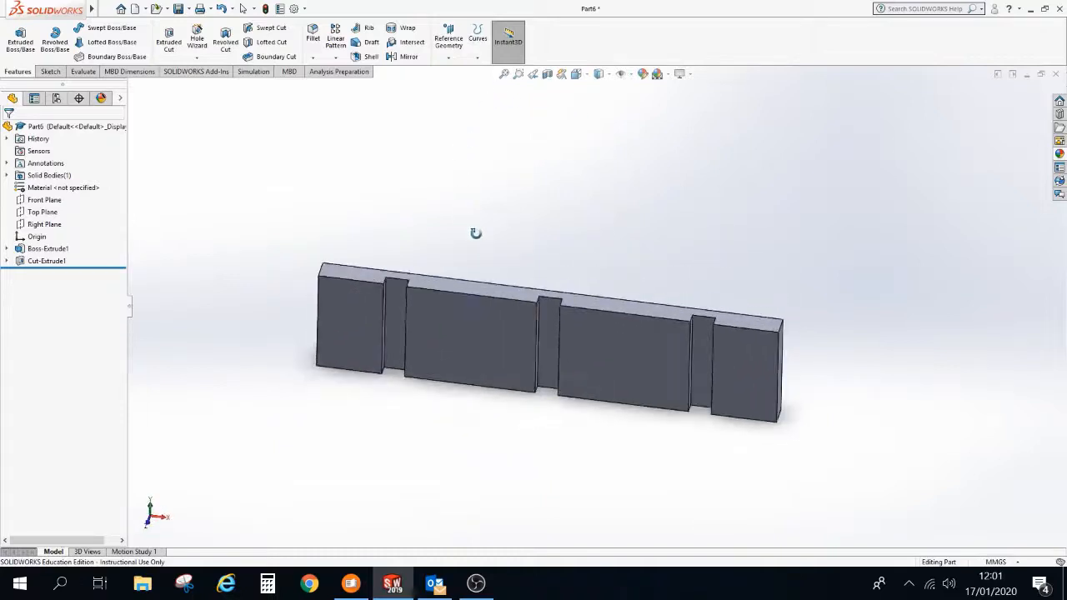
{"action": "scroll", "coordinate": [549, 342], "scroll_direction": "up", "scroll_amount": 3}
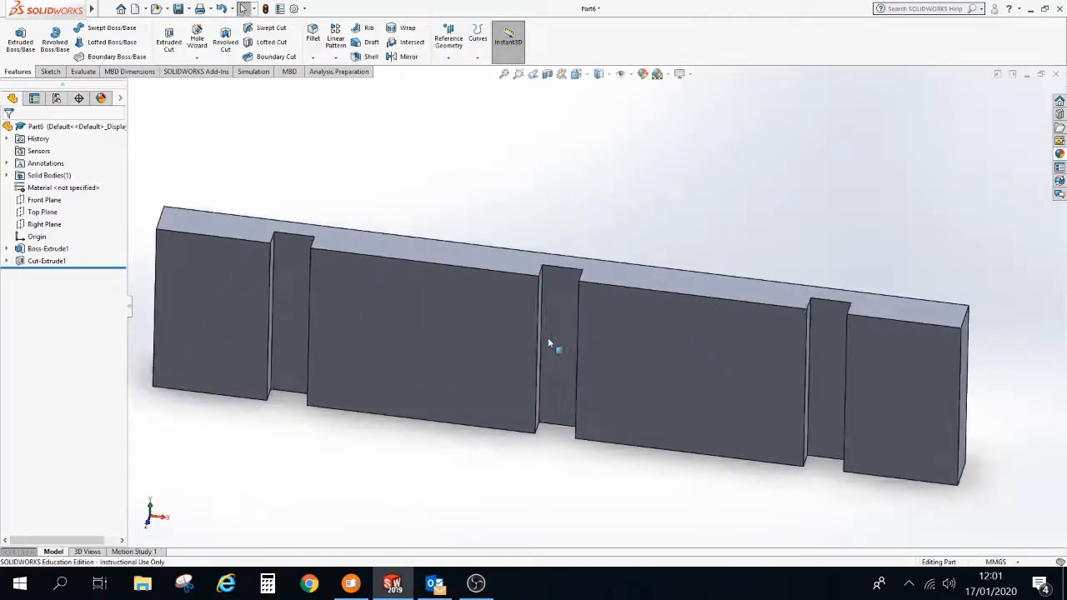
Examine the dimensions of the sketch behind the groove cut
{"action": "left_click", "coordinate": [7, 261]}
{"action": "left_click", "coordinate": [51, 273]}
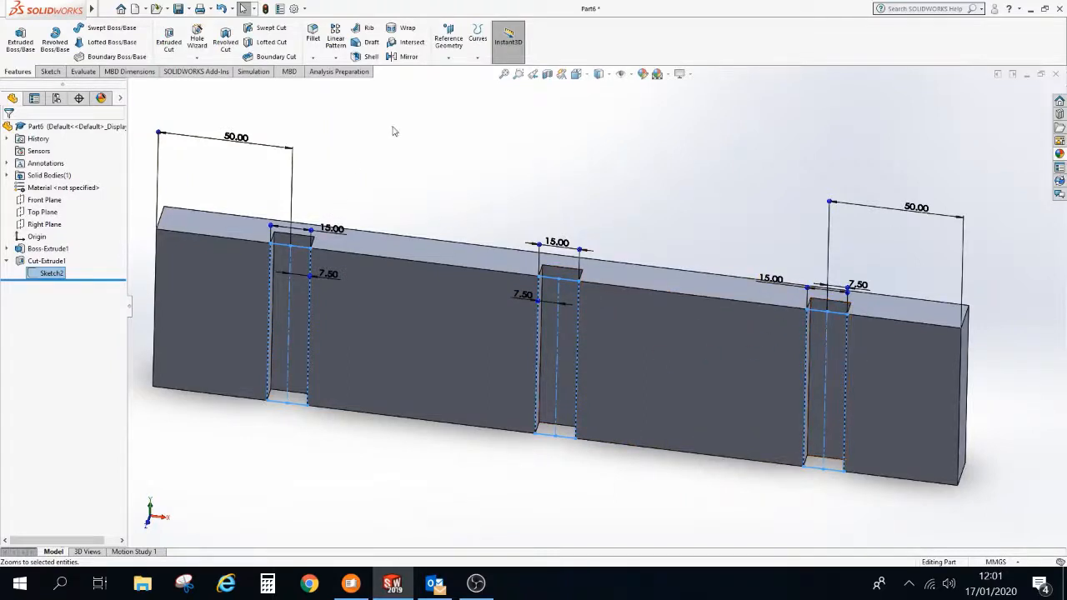
{"action": "scroll", "coordinate": [395, 131], "scroll_direction": "up", "scroll_amount": 3}
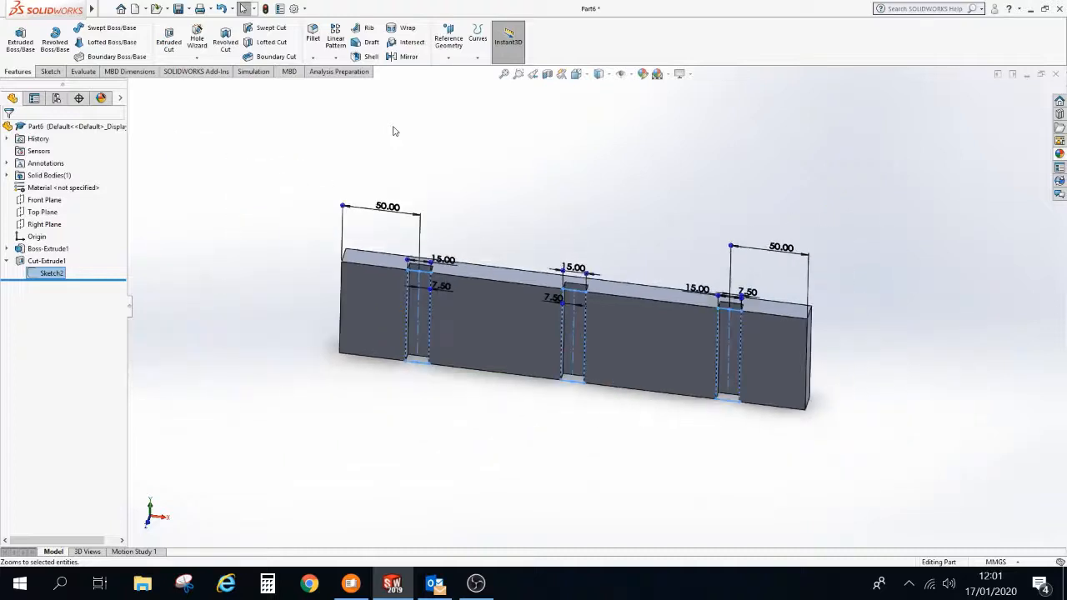
{"action": "left_click", "coordinate": [237, 267]}
{"action": "left_click", "coordinate": [7, 261]}
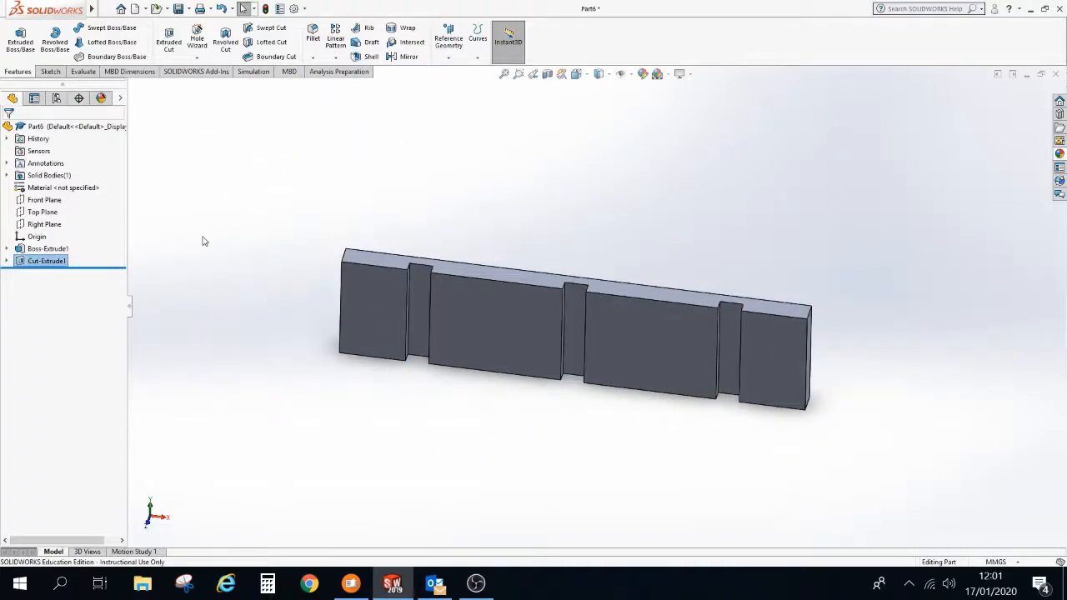
Start an extruded boss with a new sketch on the plate's narrow left end face
{"action": "middle_click_drag", "start_coordinate": [203, 241], "coordinate": [483, 276]}
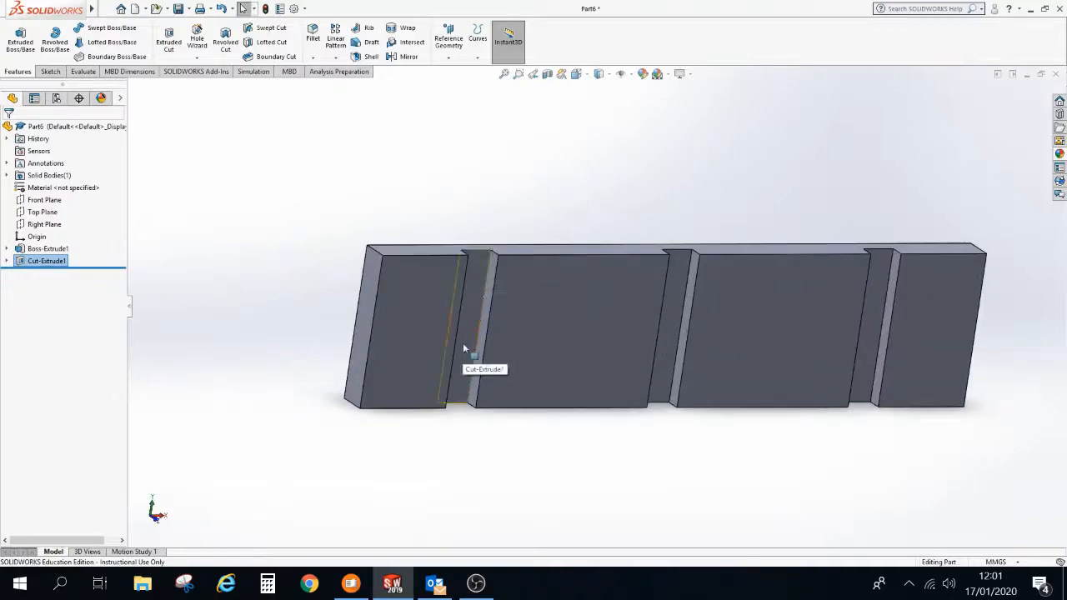
{"action": "scroll", "coordinate": [488, 178], "scroll_direction": "up", "scroll_amount": 3}
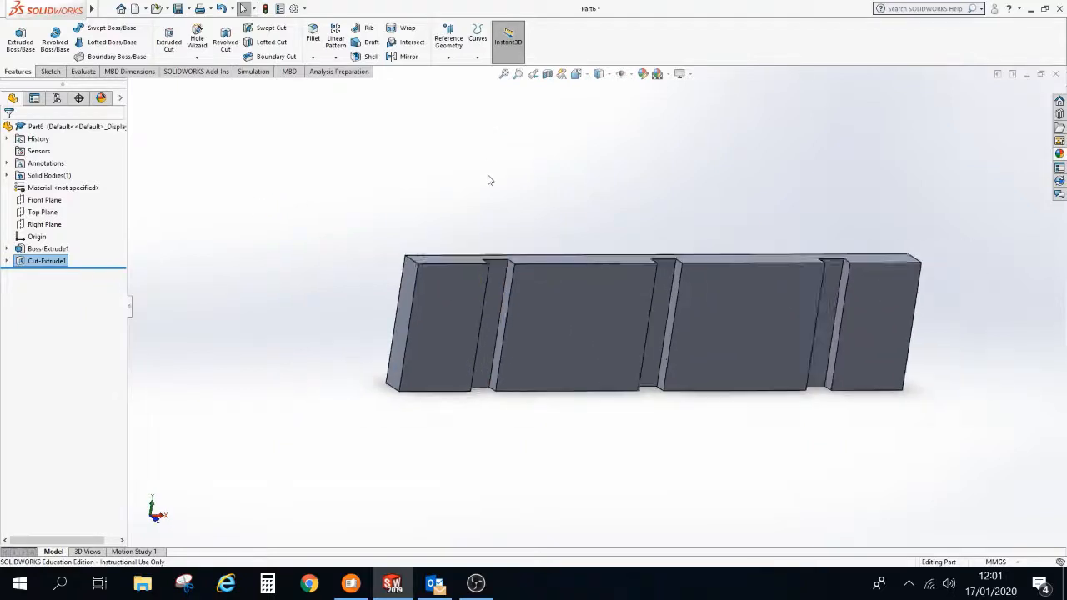
{"action": "left_click", "coordinate": [20, 42]}
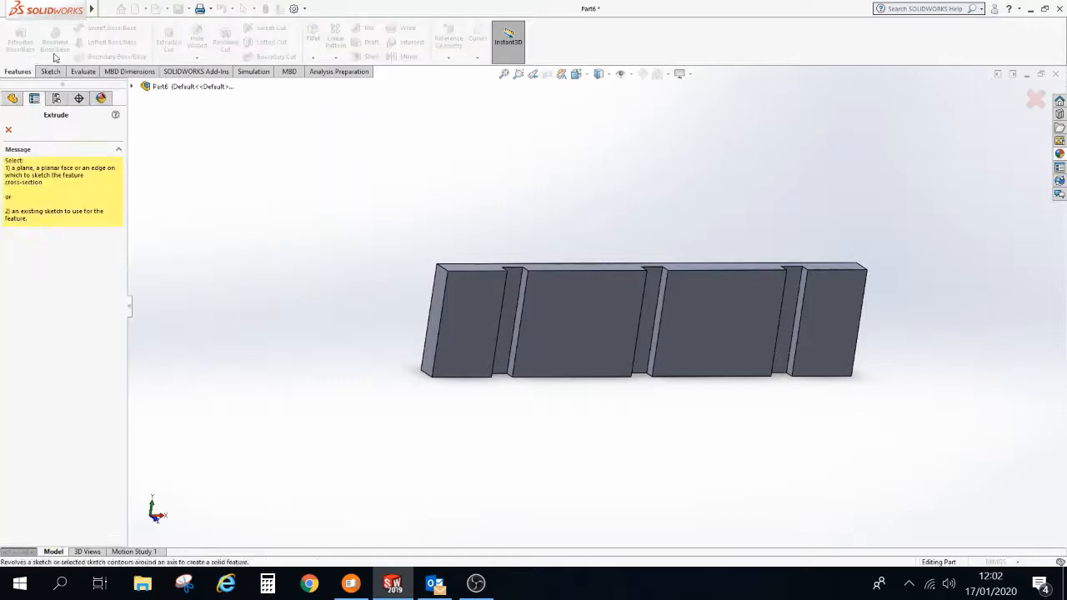
{"action": "left_click", "coordinate": [440, 299]}
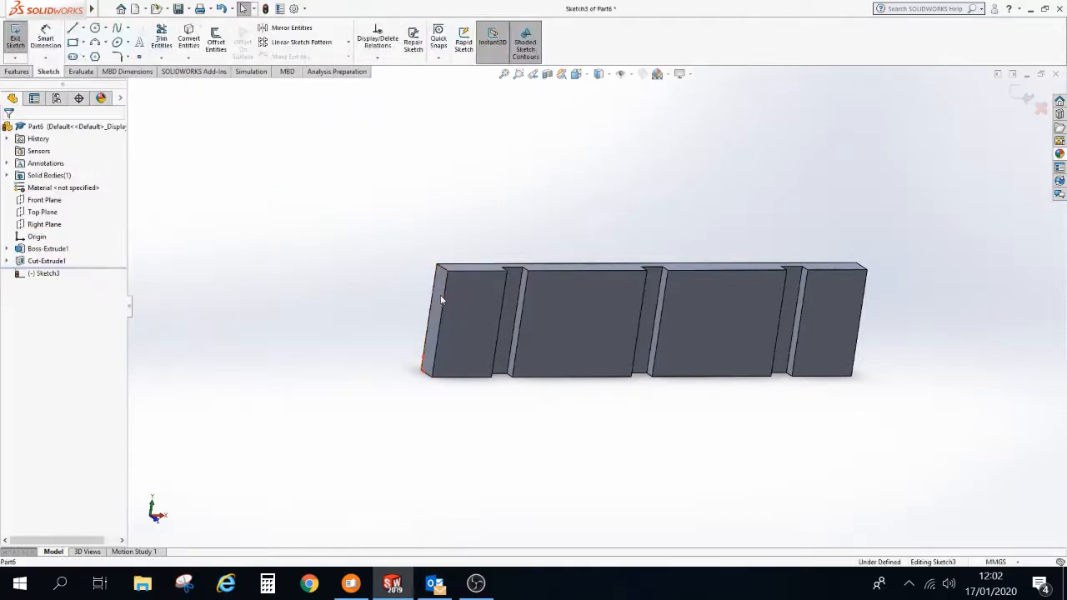
{"action": "key", "text": "ctrl+8"}
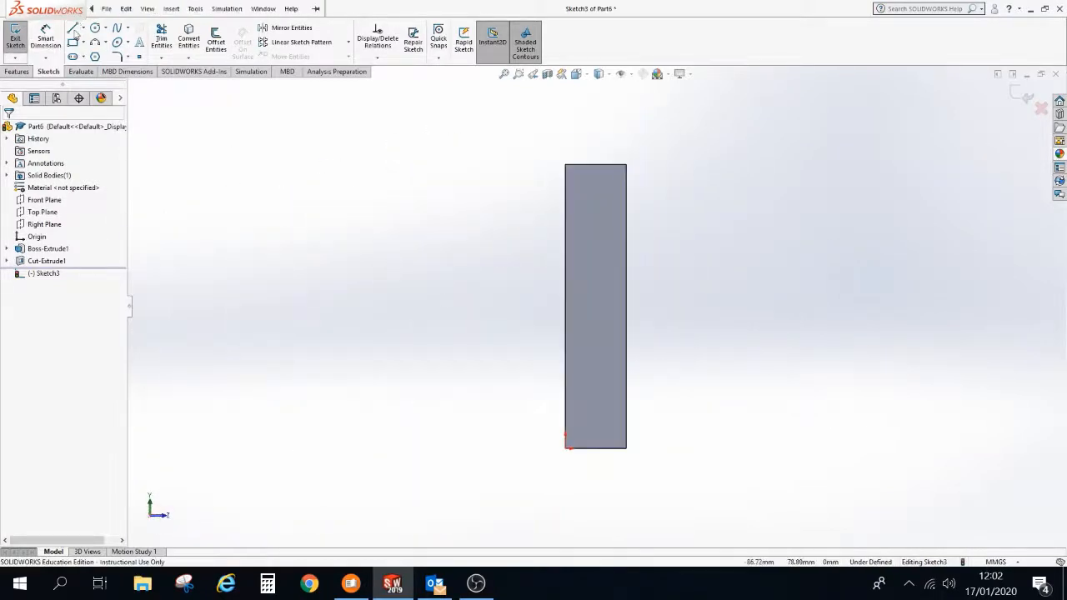
Draw a closed line profile along the end face's top and back edges, to the bottom edge's midpoint, and diagonally up to the top front corner
{"action": "left_click", "coordinate": [625, 164]}
{"action": "left_click", "coordinate": [566, 164]}
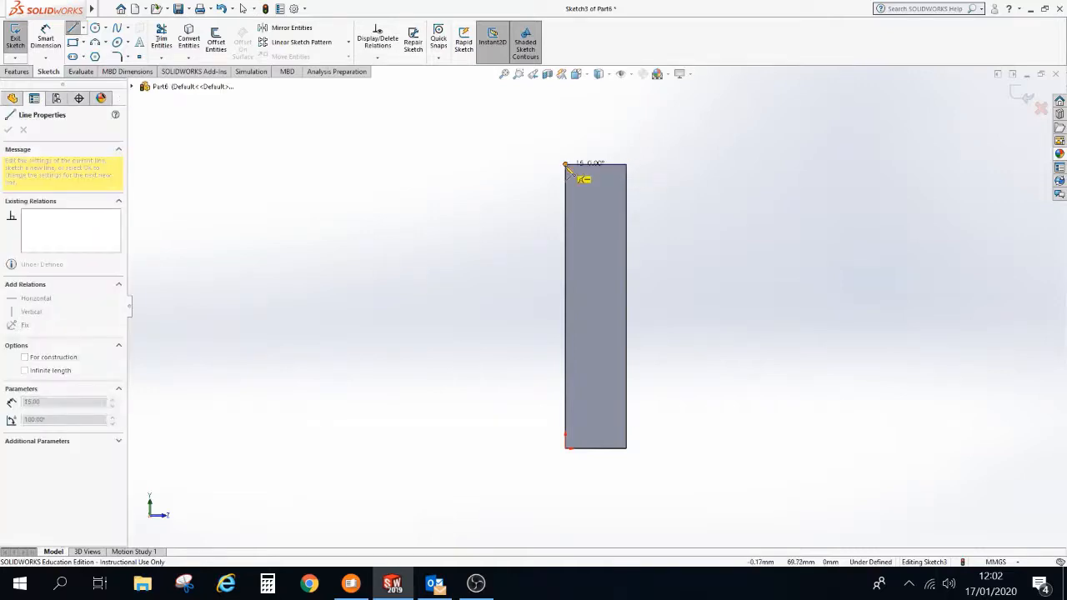
{"action": "left_click", "coordinate": [566, 448]}
{"action": "scroll", "coordinate": [606, 454], "scroll_direction": "down", "scroll_amount": 2}
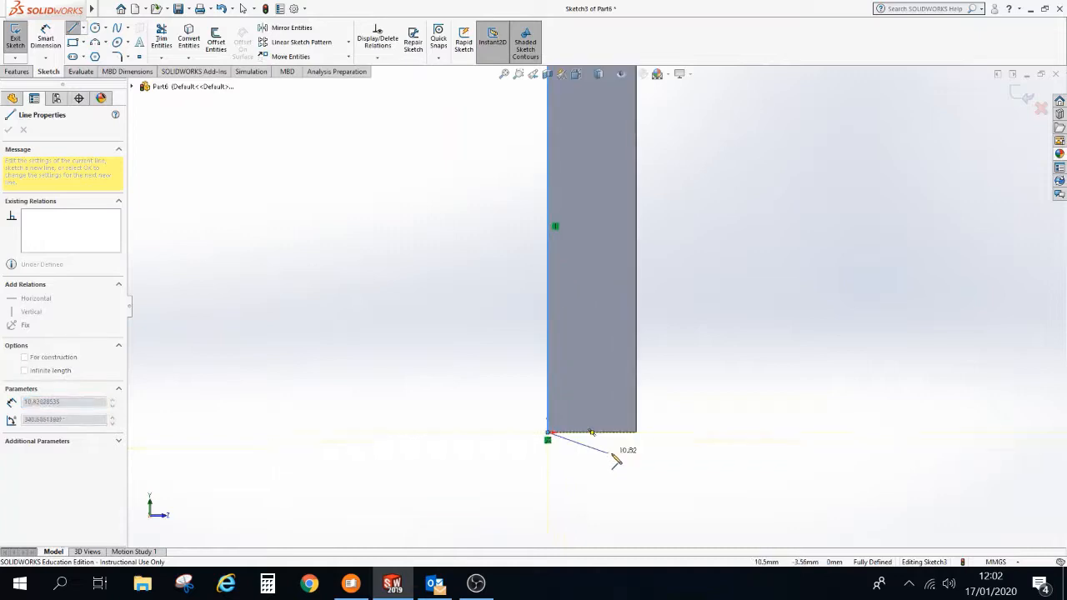
{"action": "scroll", "coordinate": [616, 461], "scroll_direction": "down", "scroll_amount": 2}
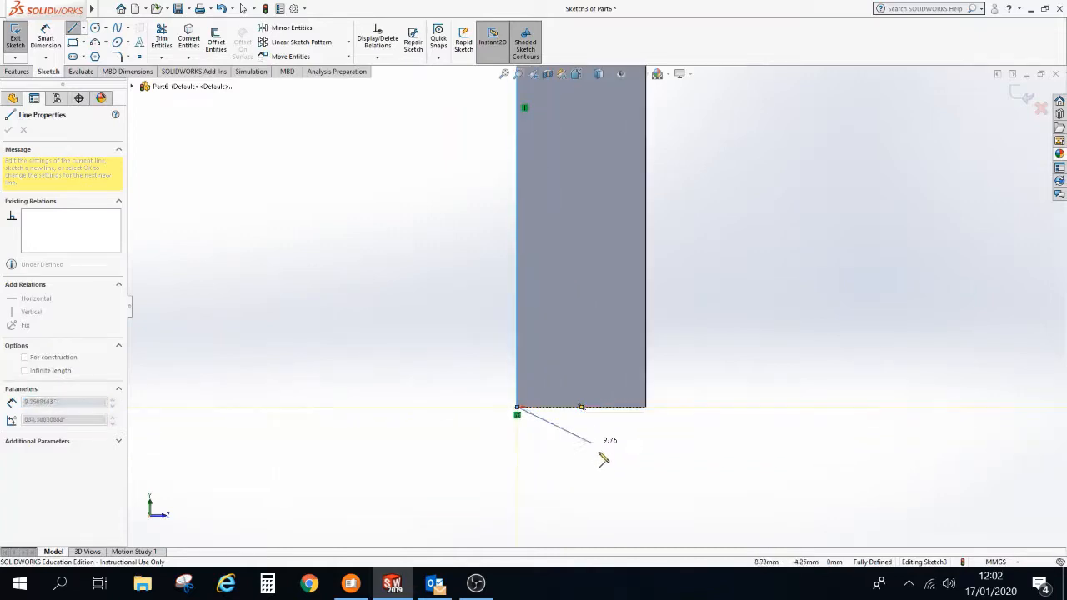
{"action": "left_click", "coordinate": [580, 407]}
{"action": "scroll", "coordinate": [583, 405], "scroll_direction": "up", "scroll_amount": 4}
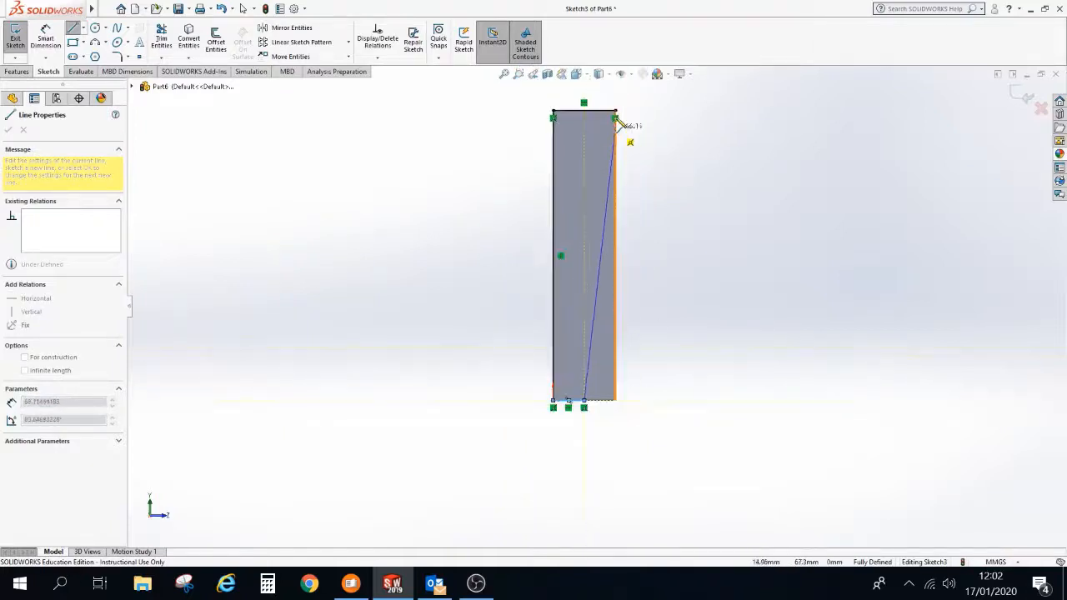
{"action": "left_click", "coordinate": [616, 112]}
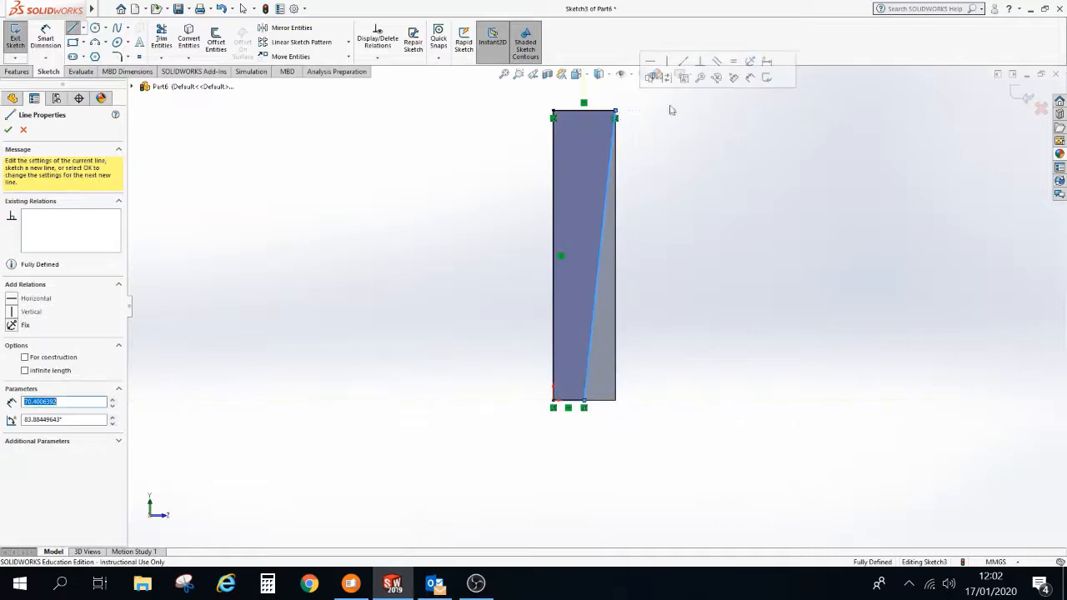
Extrude the tapered profile in the reversed direction as Through All along the plate, with Merge result on
{"action": "left_click", "coordinate": [17, 37]}
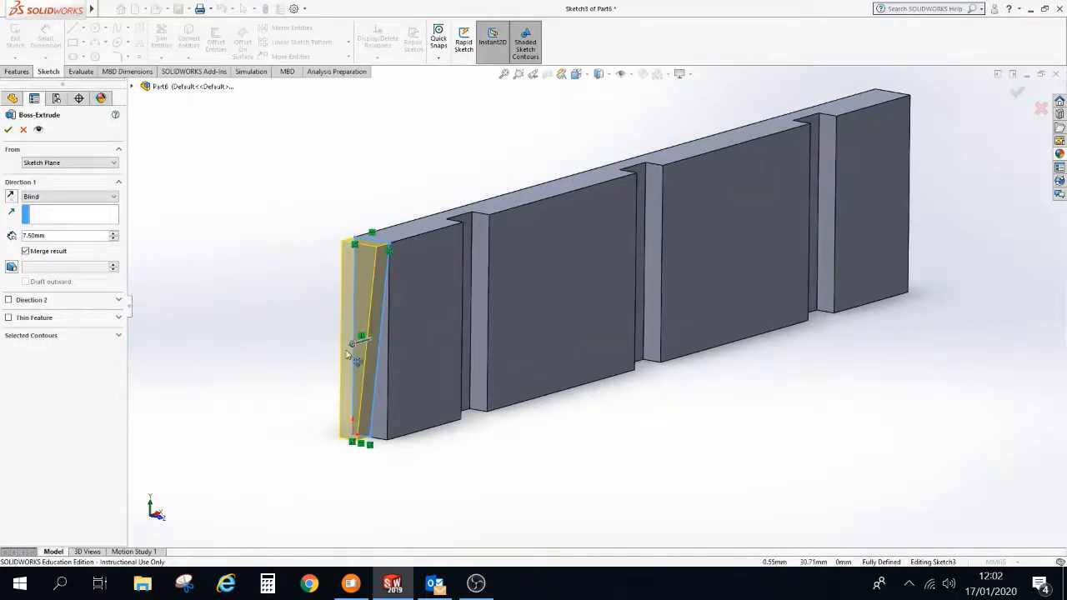
{"action": "left_click", "coordinate": [11, 197]}
{"action": "left_click", "coordinate": [38, 197]}
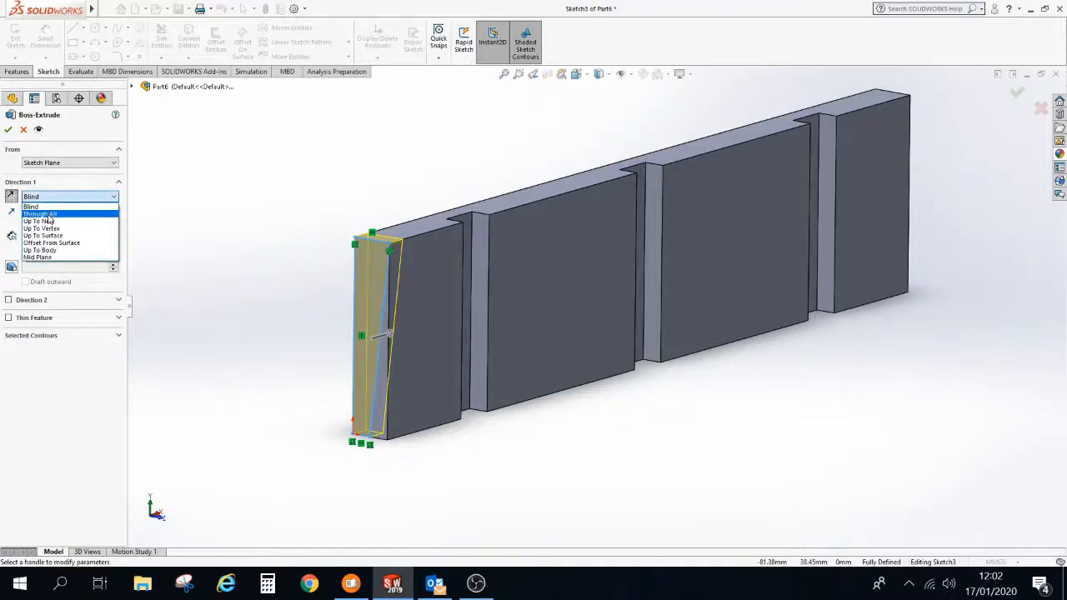
{"action": "left_click", "coordinate": [40, 215]}
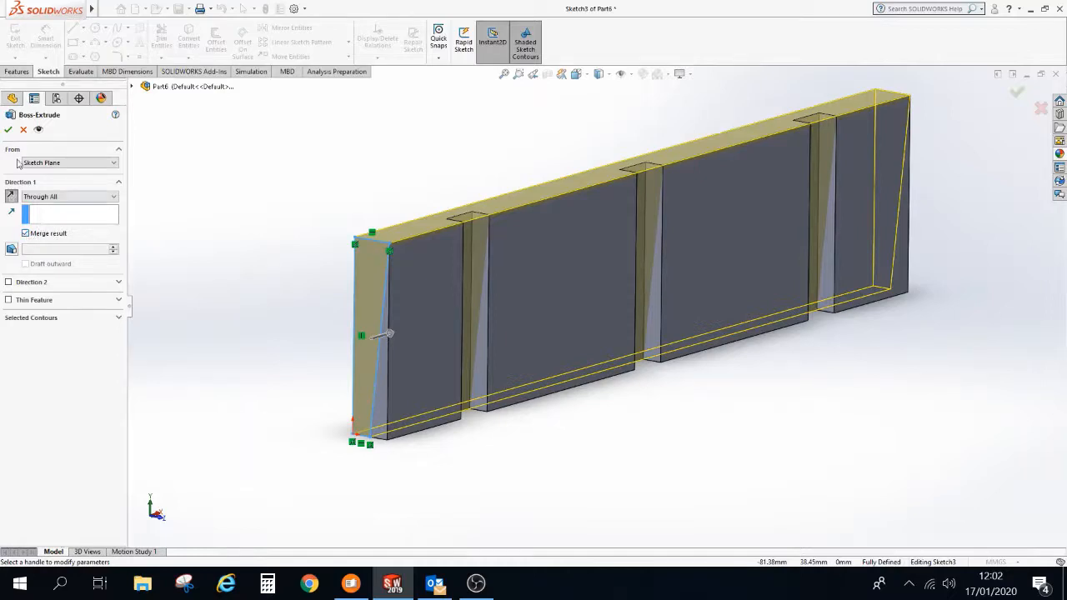
{"action": "left_click", "coordinate": [9, 129]}
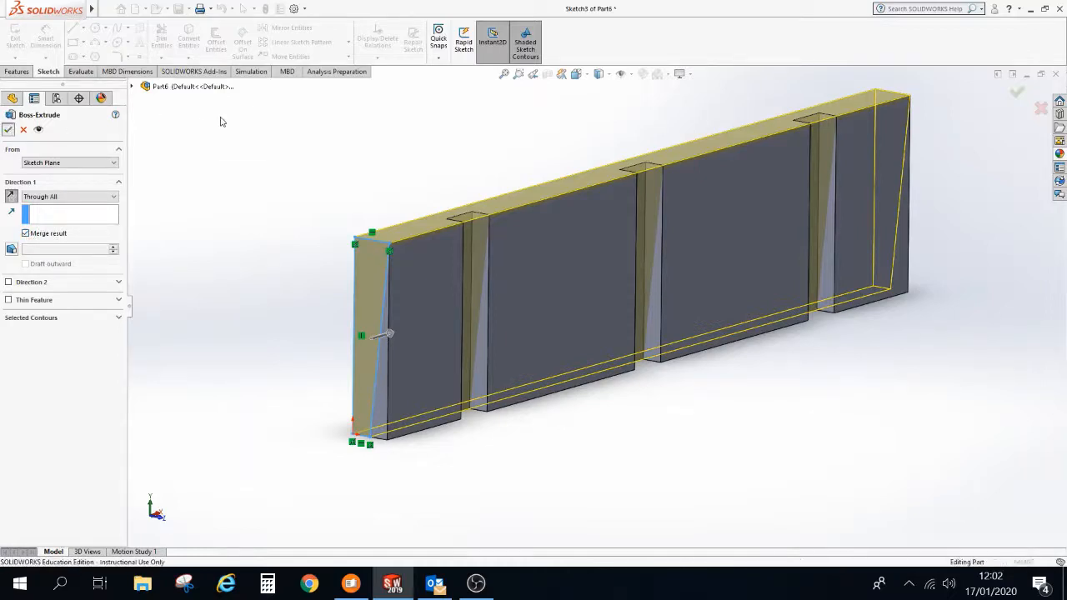
{"action": "left_click", "coordinate": [287, 158]}
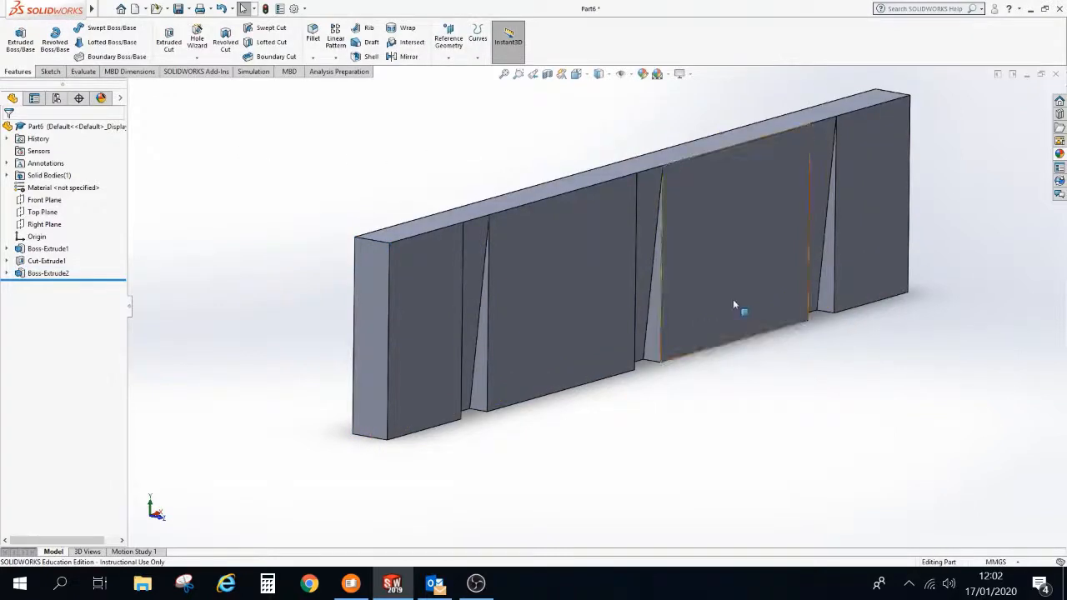
Show the Beech appearances in the organic wood category of the appearance library
{"action": "middle_click_drag", "start_coordinate": [722, 412], "coordinate": [825, 297]}
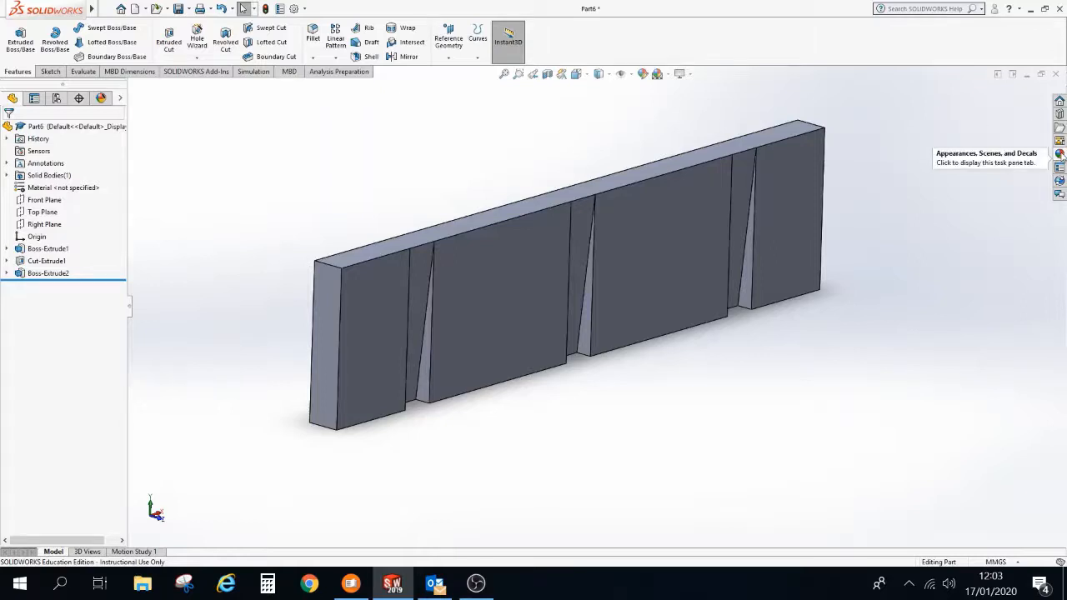
{"action": "left_click", "coordinate": [1059, 154]}
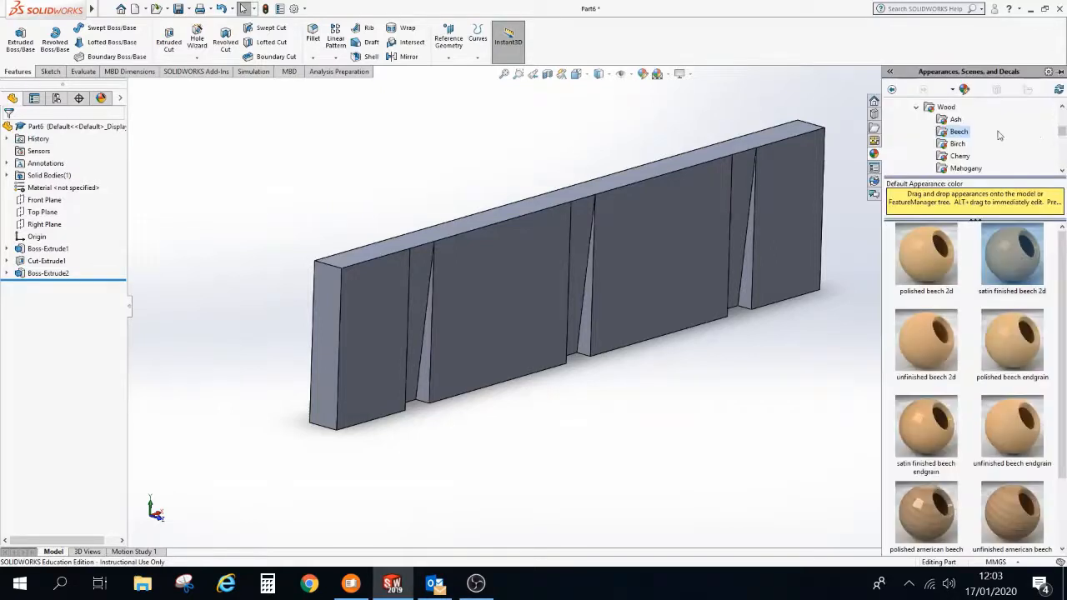
{"action": "scroll", "coordinate": [945, 131], "scroll_direction": "up", "scroll_amount": 4}
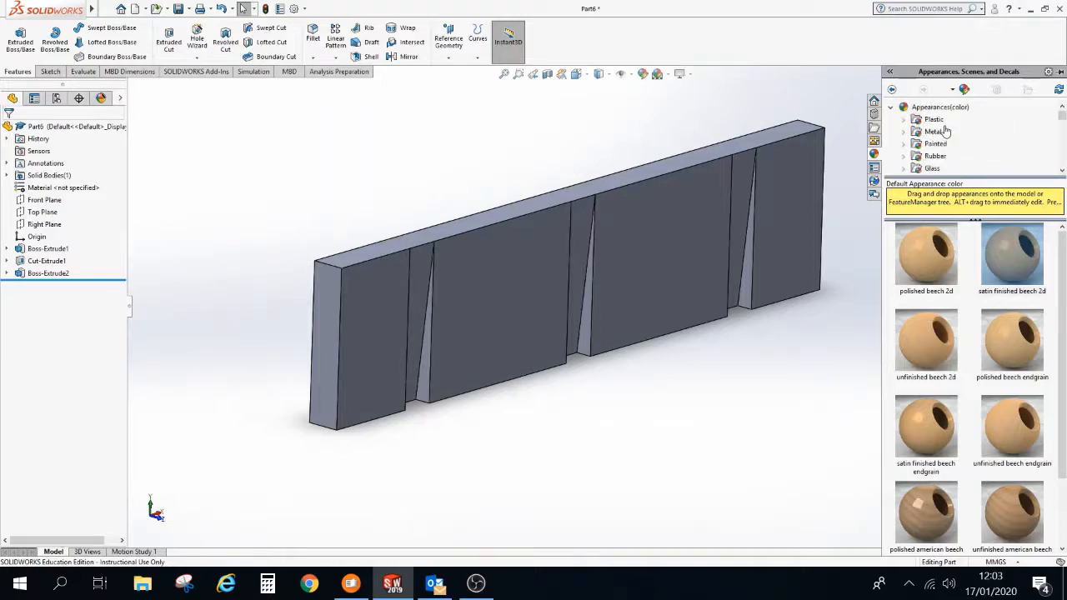
{"action": "left_click", "coordinate": [891, 108]}
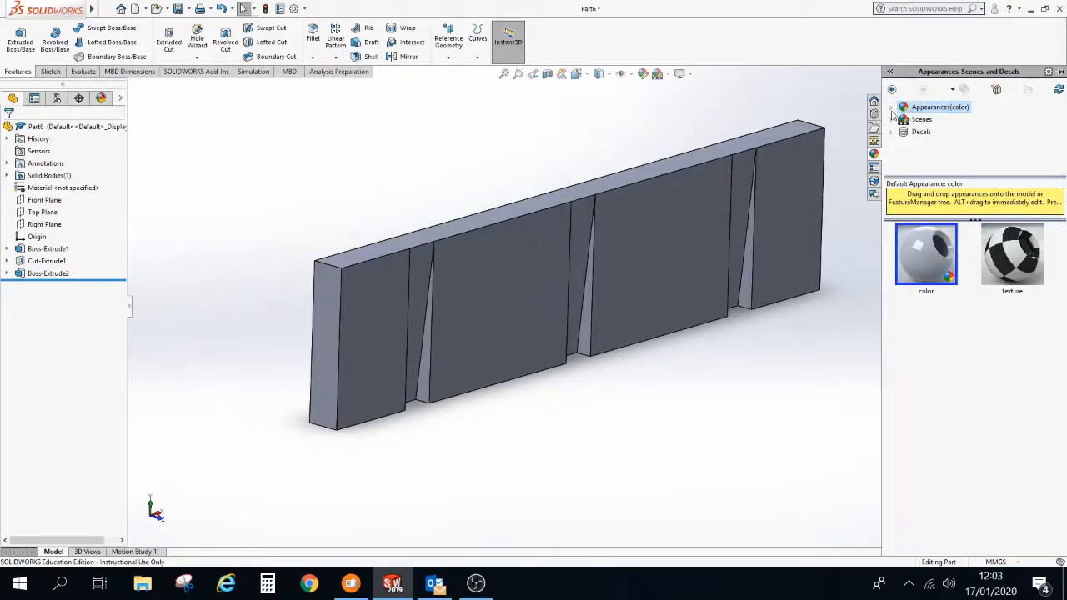
{"action": "left_click", "coordinate": [891, 108]}
{"action": "scroll", "coordinate": [913, 129], "scroll_direction": "down", "scroll_amount": 5}
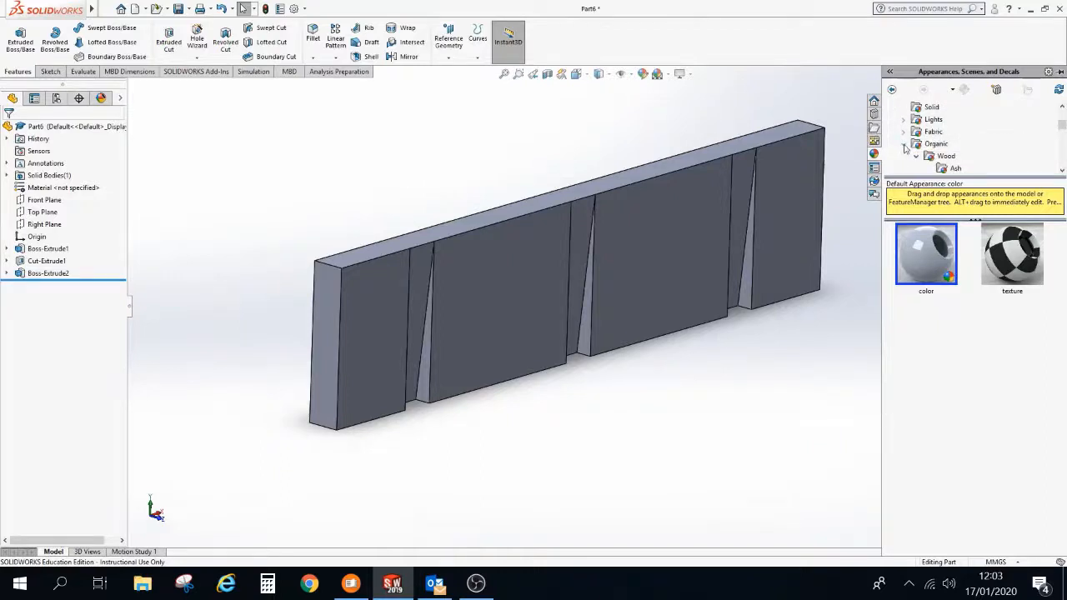
{"action": "scroll", "coordinate": [933, 155], "scroll_direction": "down", "scroll_amount": 1}
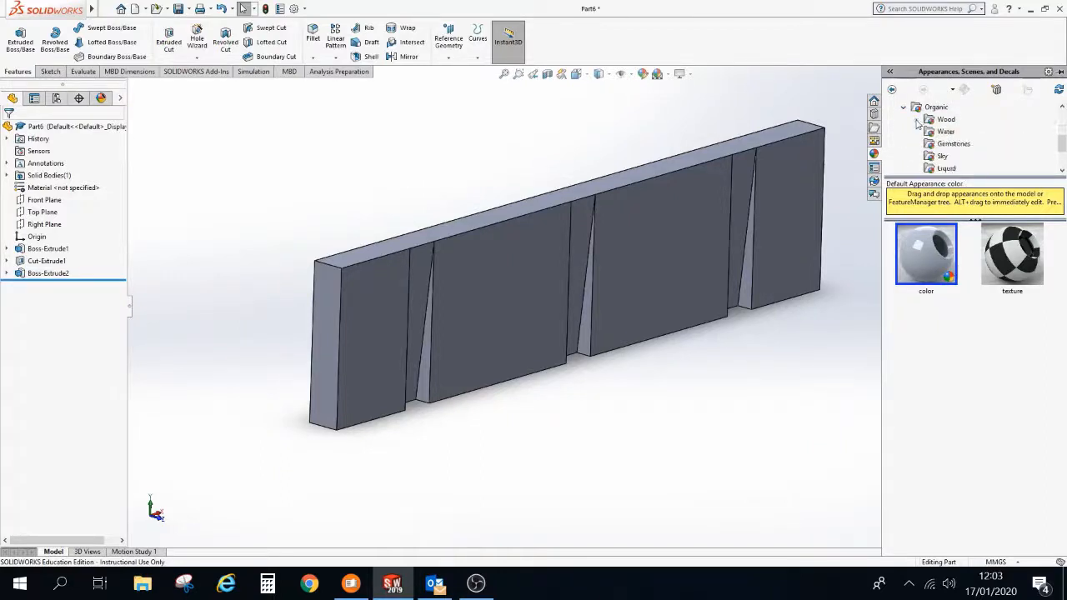
{"action": "scroll", "coordinate": [918, 123], "scroll_direction": "down", "scroll_amount": 1}
{"action": "scroll", "coordinate": [967, 134], "scroll_direction": "down", "scroll_amount": 1}
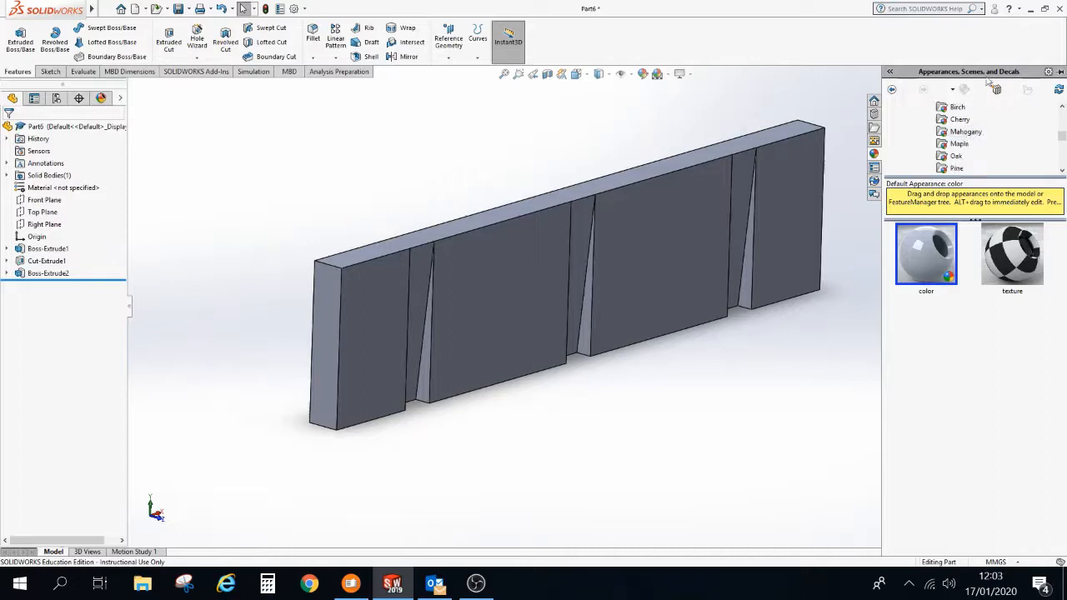
{"action": "scroll", "coordinate": [962, 138], "scroll_direction": "up", "scroll_amount": 1}
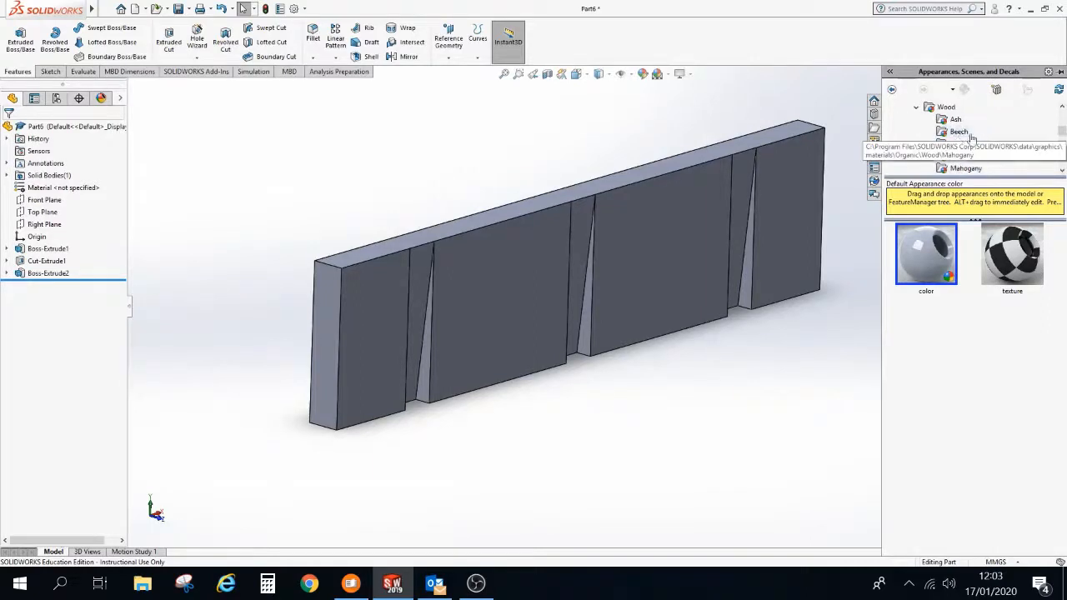
{"action": "left_click", "coordinate": [958, 133]}
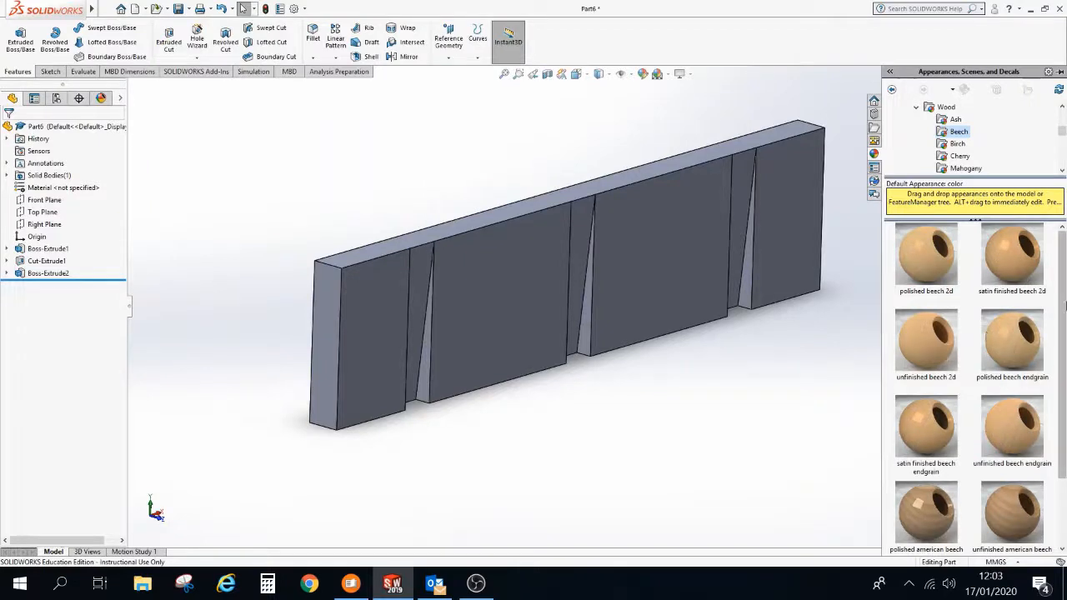
Apply the satin finished beech 2d appearance to the plate's whole body
{"action": "mouse_move", "coordinate": [1016, 255]}
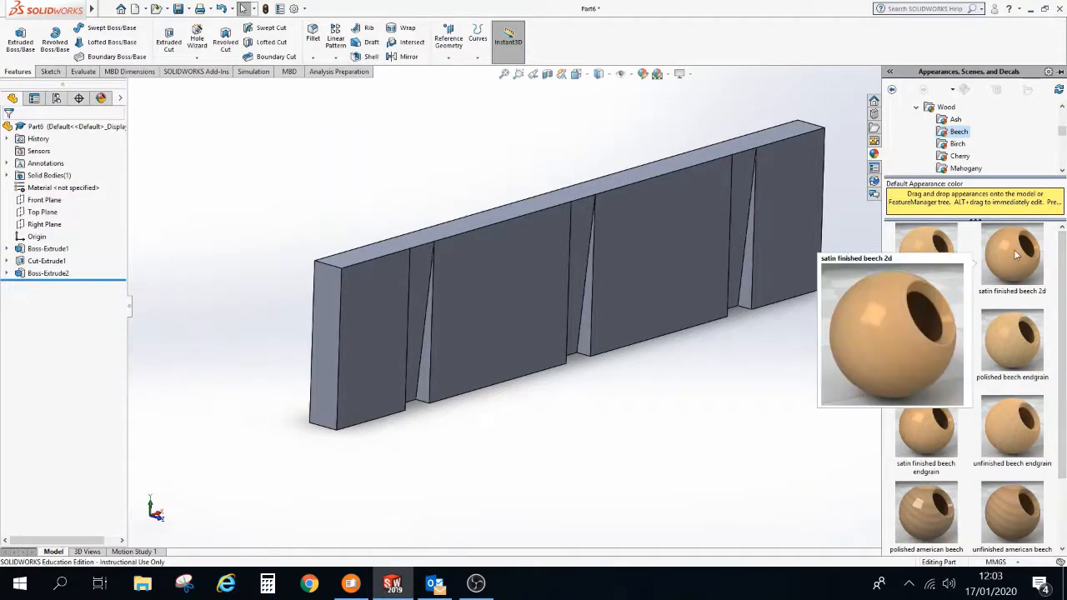
{"action": "left_click_drag", "start_coordinate": [1013, 250], "coordinate": [518, 283]}
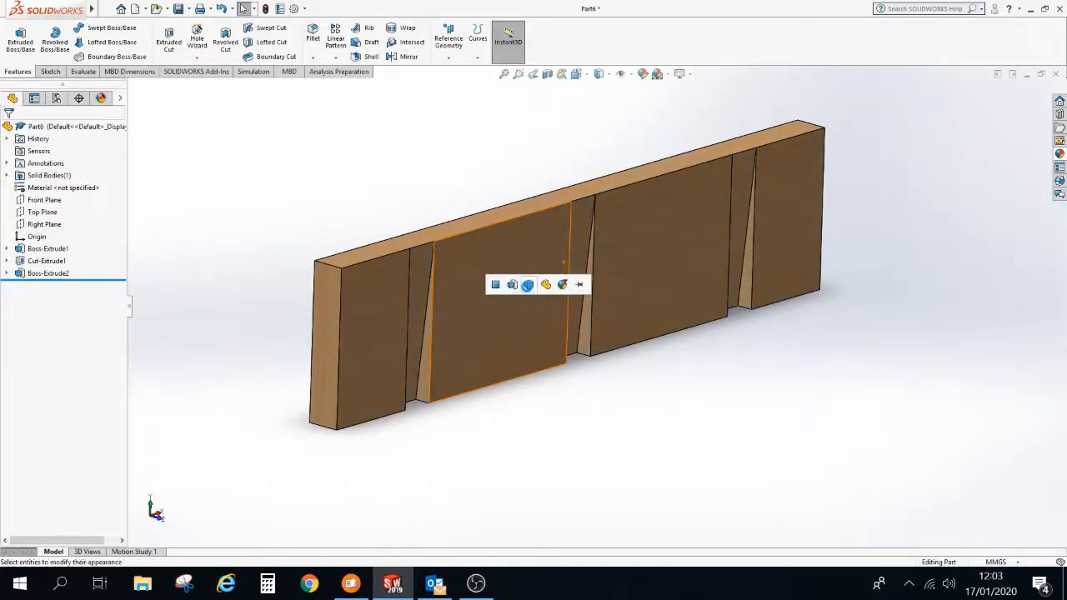
{"action": "left_click", "coordinate": [528, 285]}
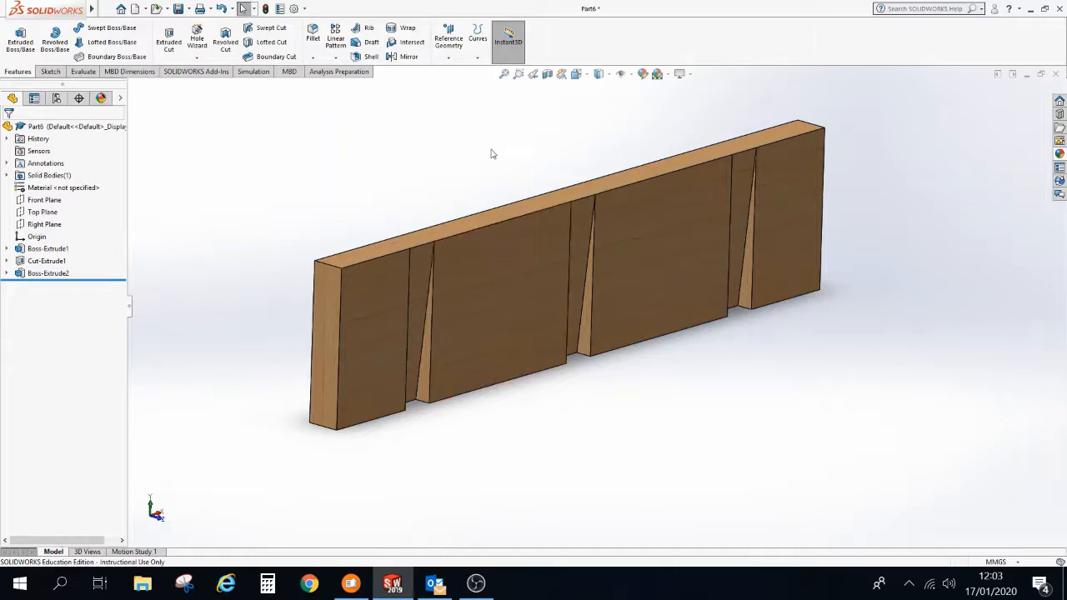
{"action": "middle_click_drag", "start_coordinate": [661, 374], "coordinate": [671, 321]}
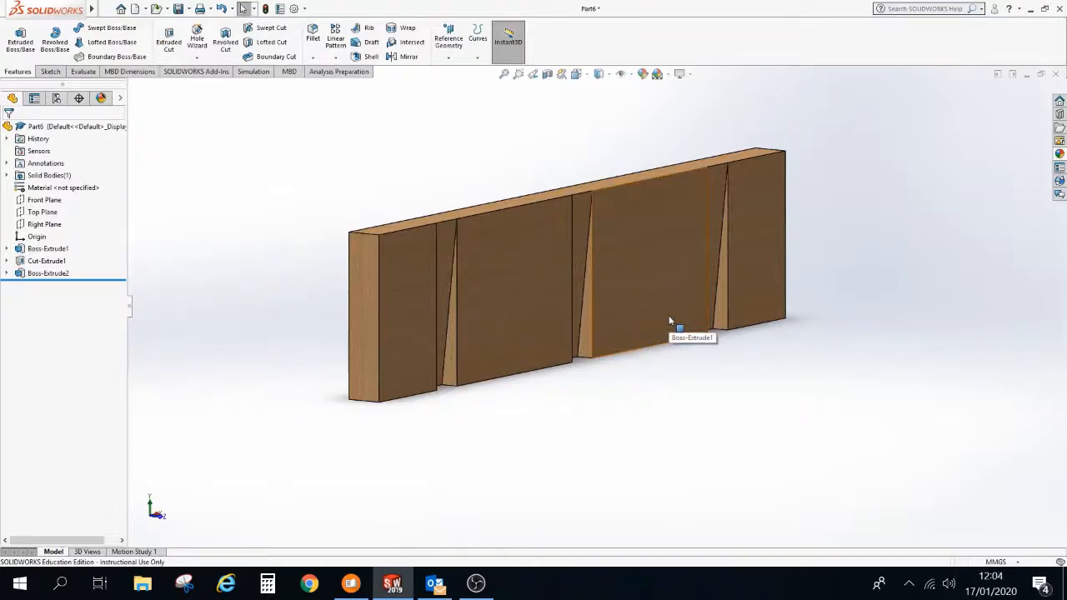
{"action": "key", "text": "ctrl+7"}
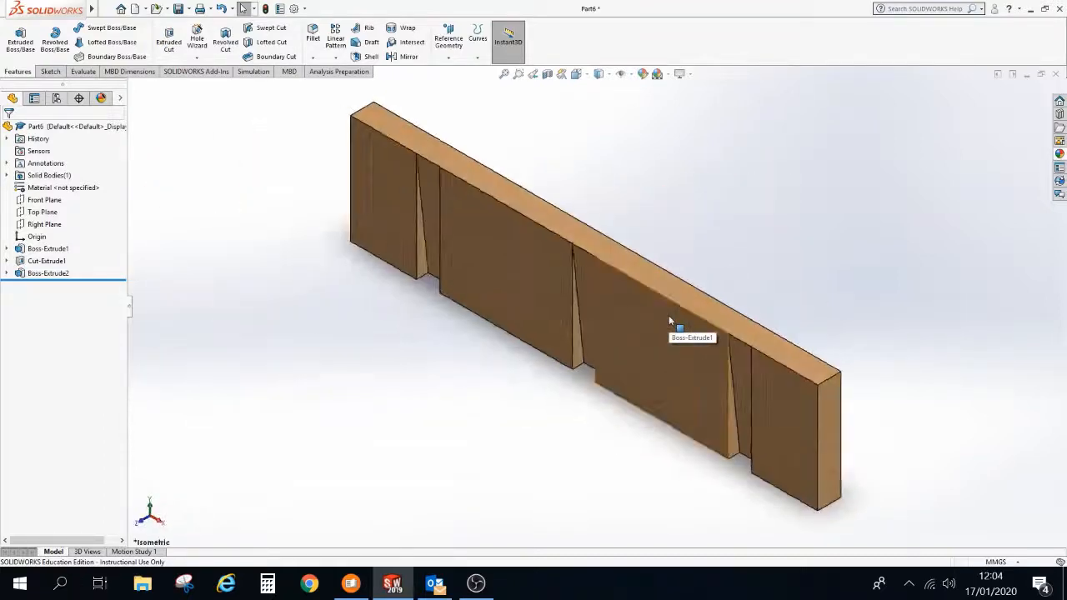